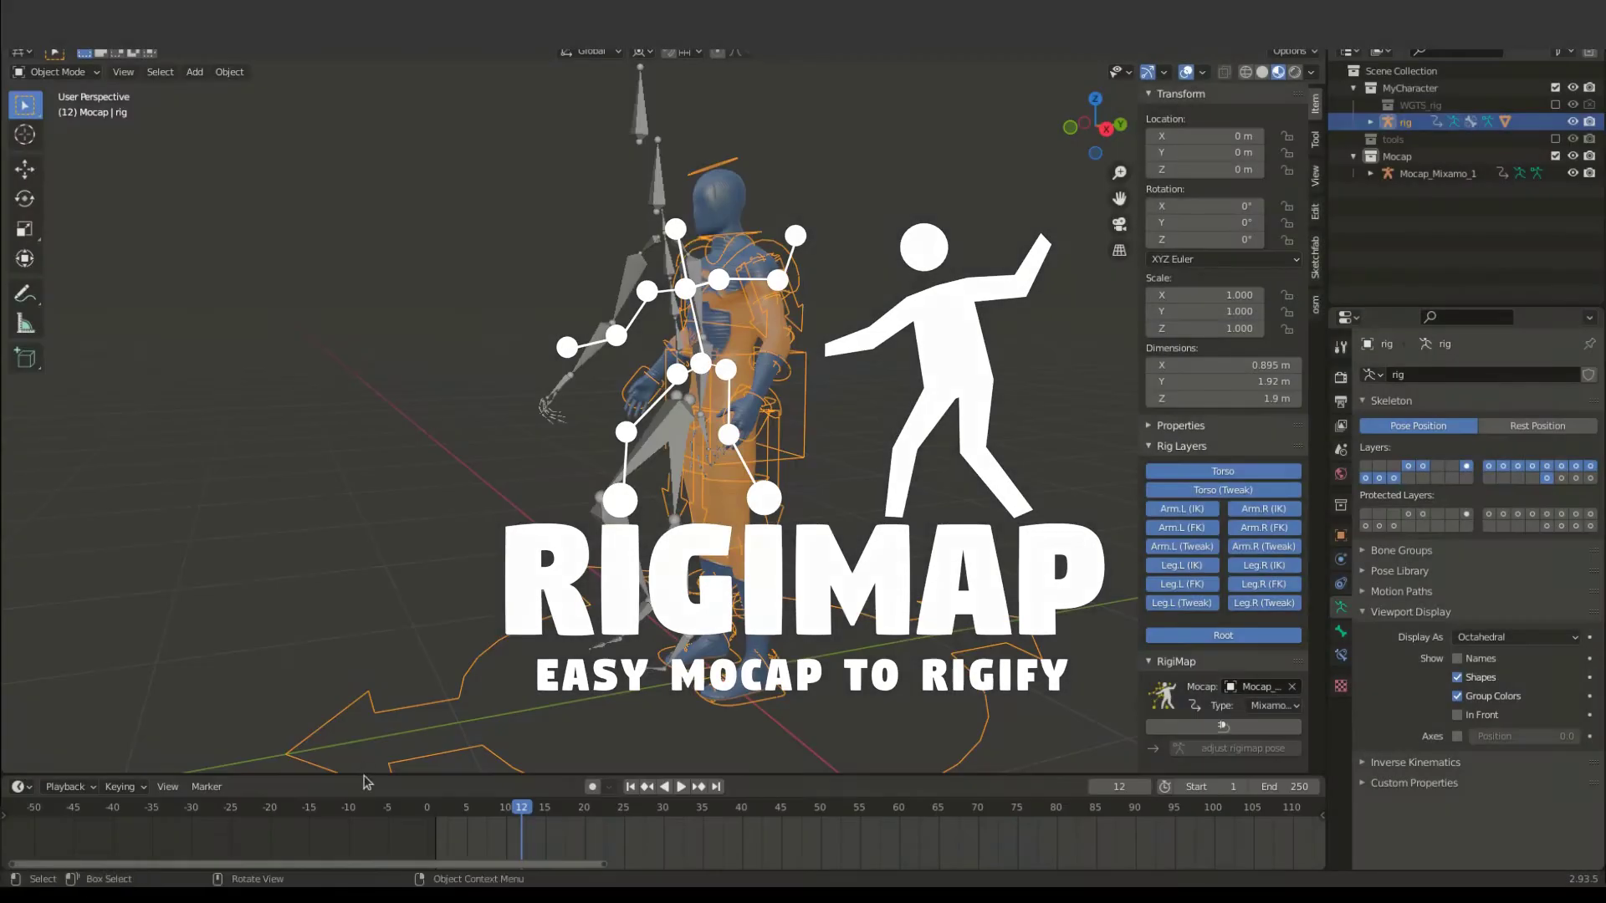
# Scrub through the mocap walk and end the scene's frame range at frame 42.
pyautogui.moveTo(484, 816); pyautogui.dragTo(590, 836)
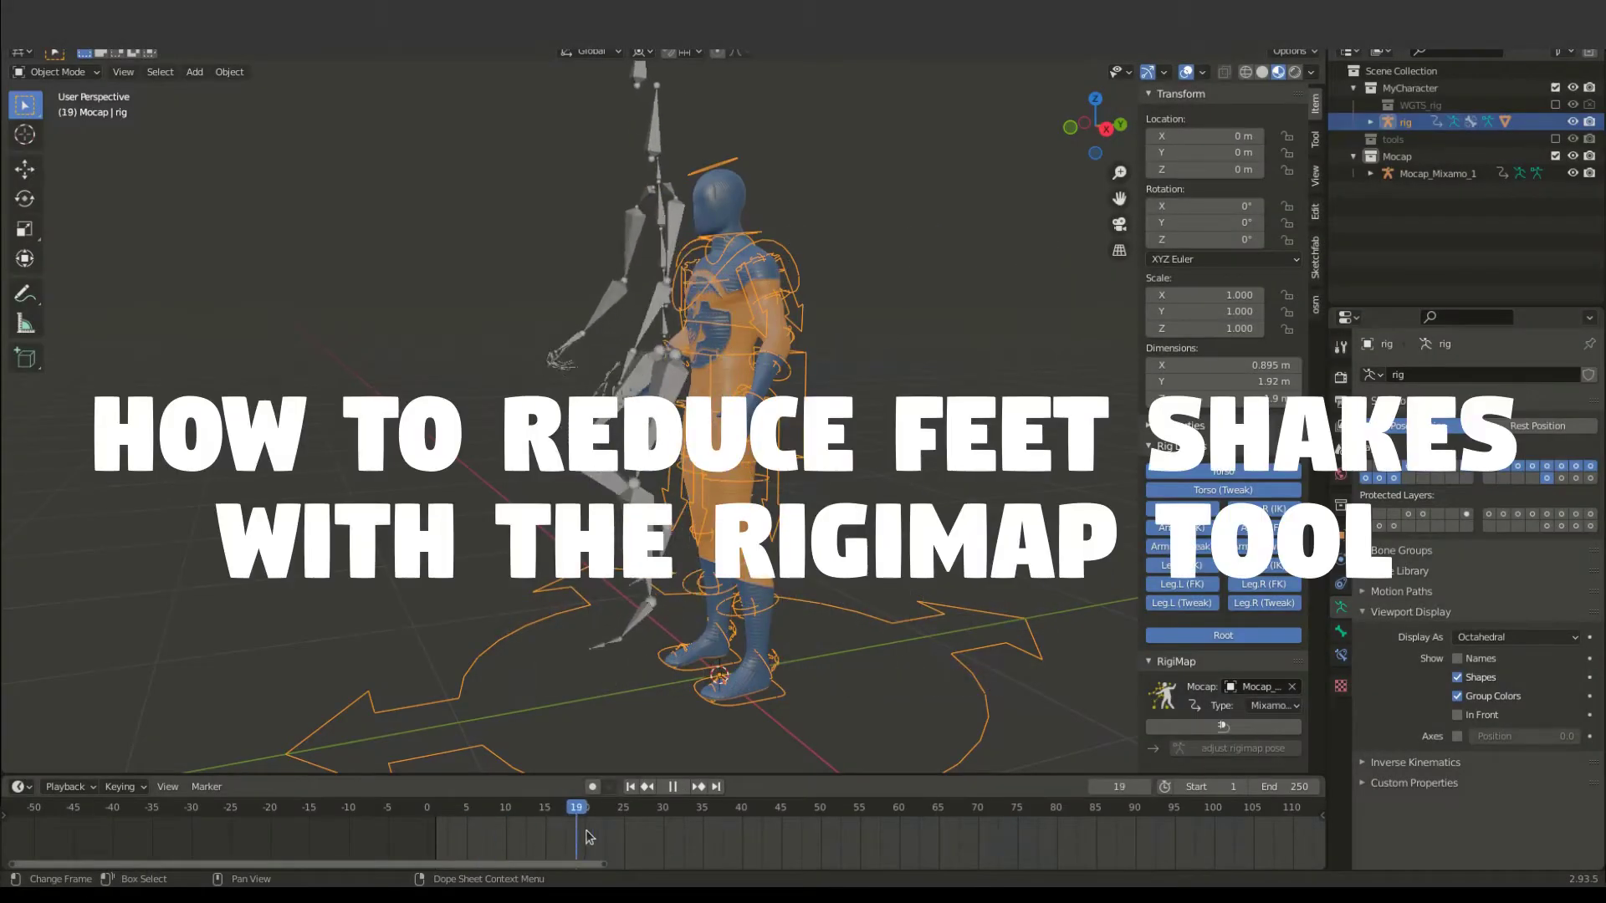
pyautogui.moveTo(786, 843); pyautogui.dragTo(609, 833)
pyautogui.moveTo(492, 832); pyautogui.dragTo(759, 854)
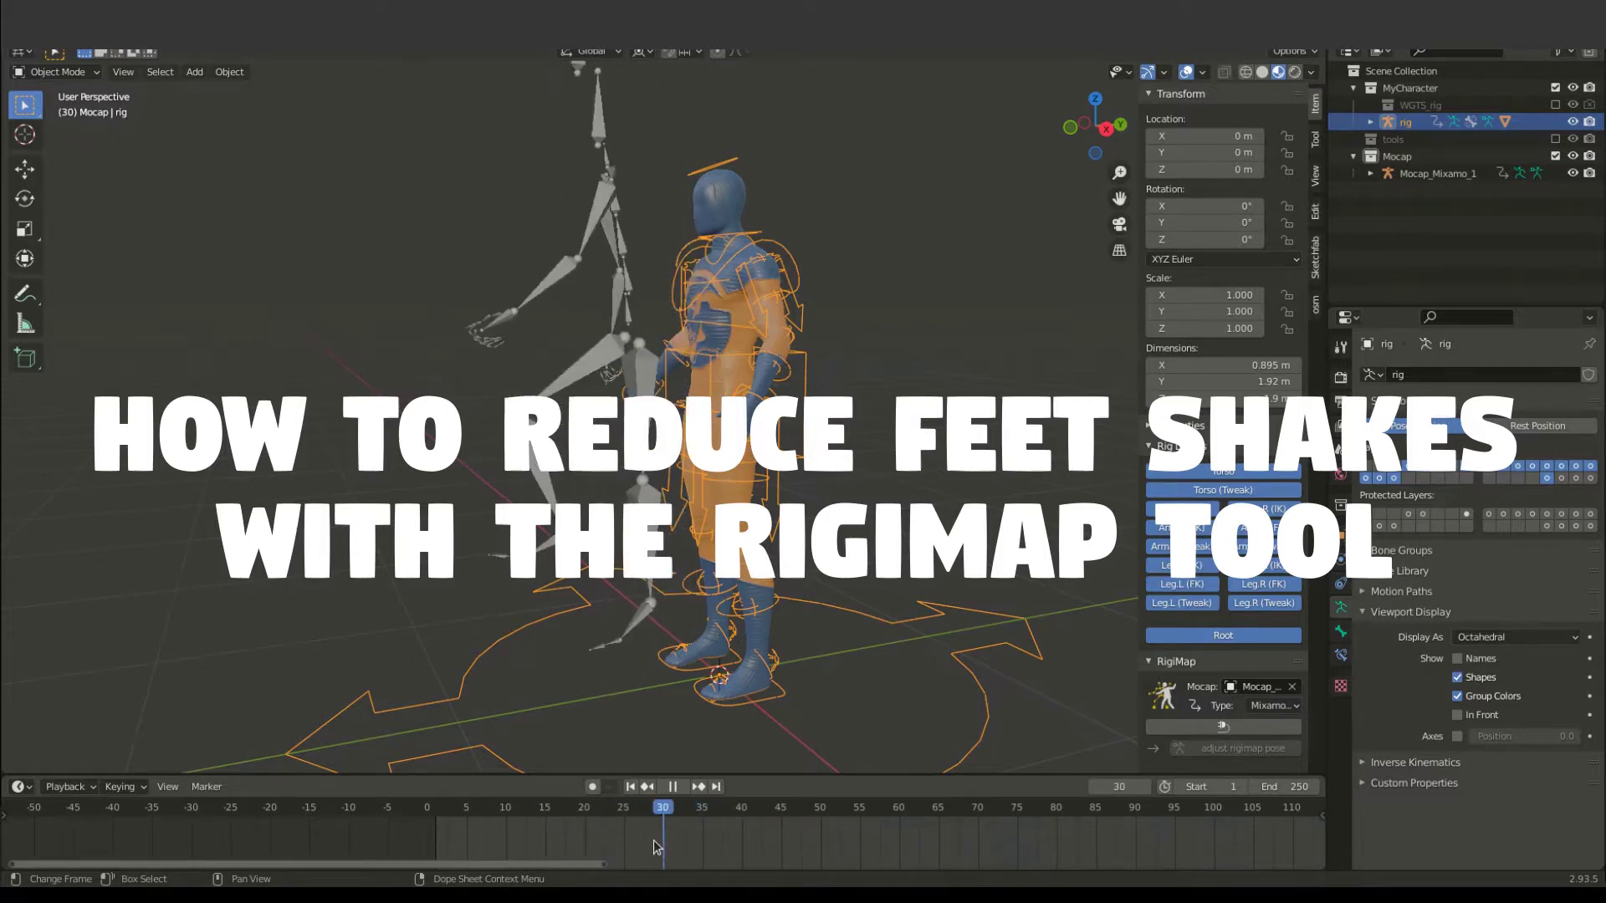
pyautogui.hotkey('ctrl', 'End')
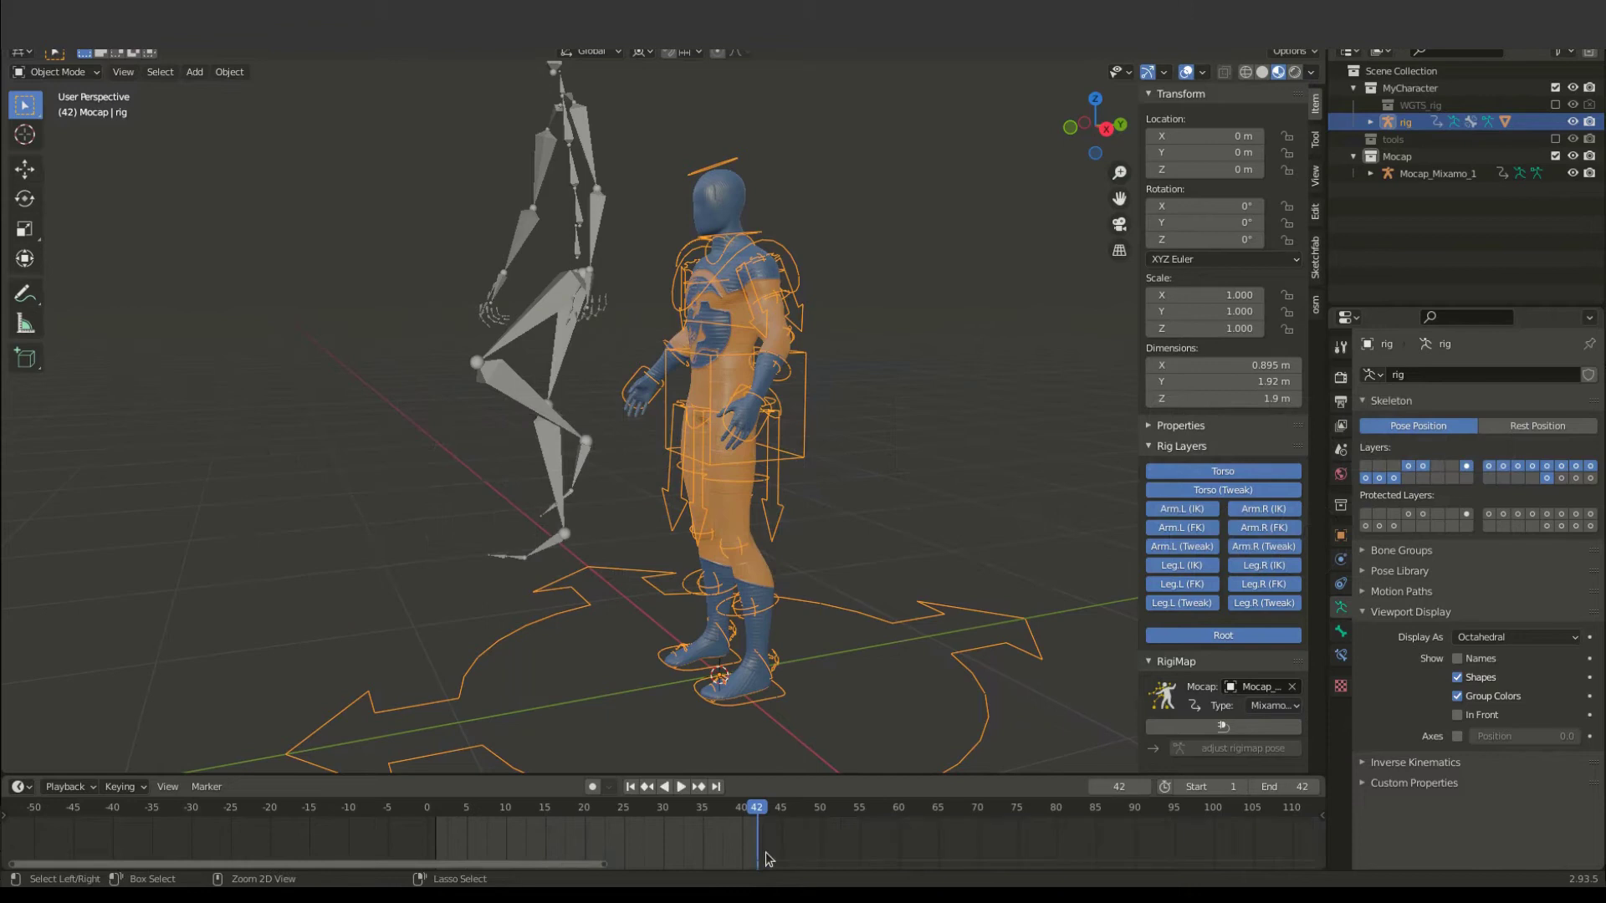
# Fit the timeline to frames 1–42 and play the mocap walk once.
pyautogui.press('Home')
pyautogui.press('space')
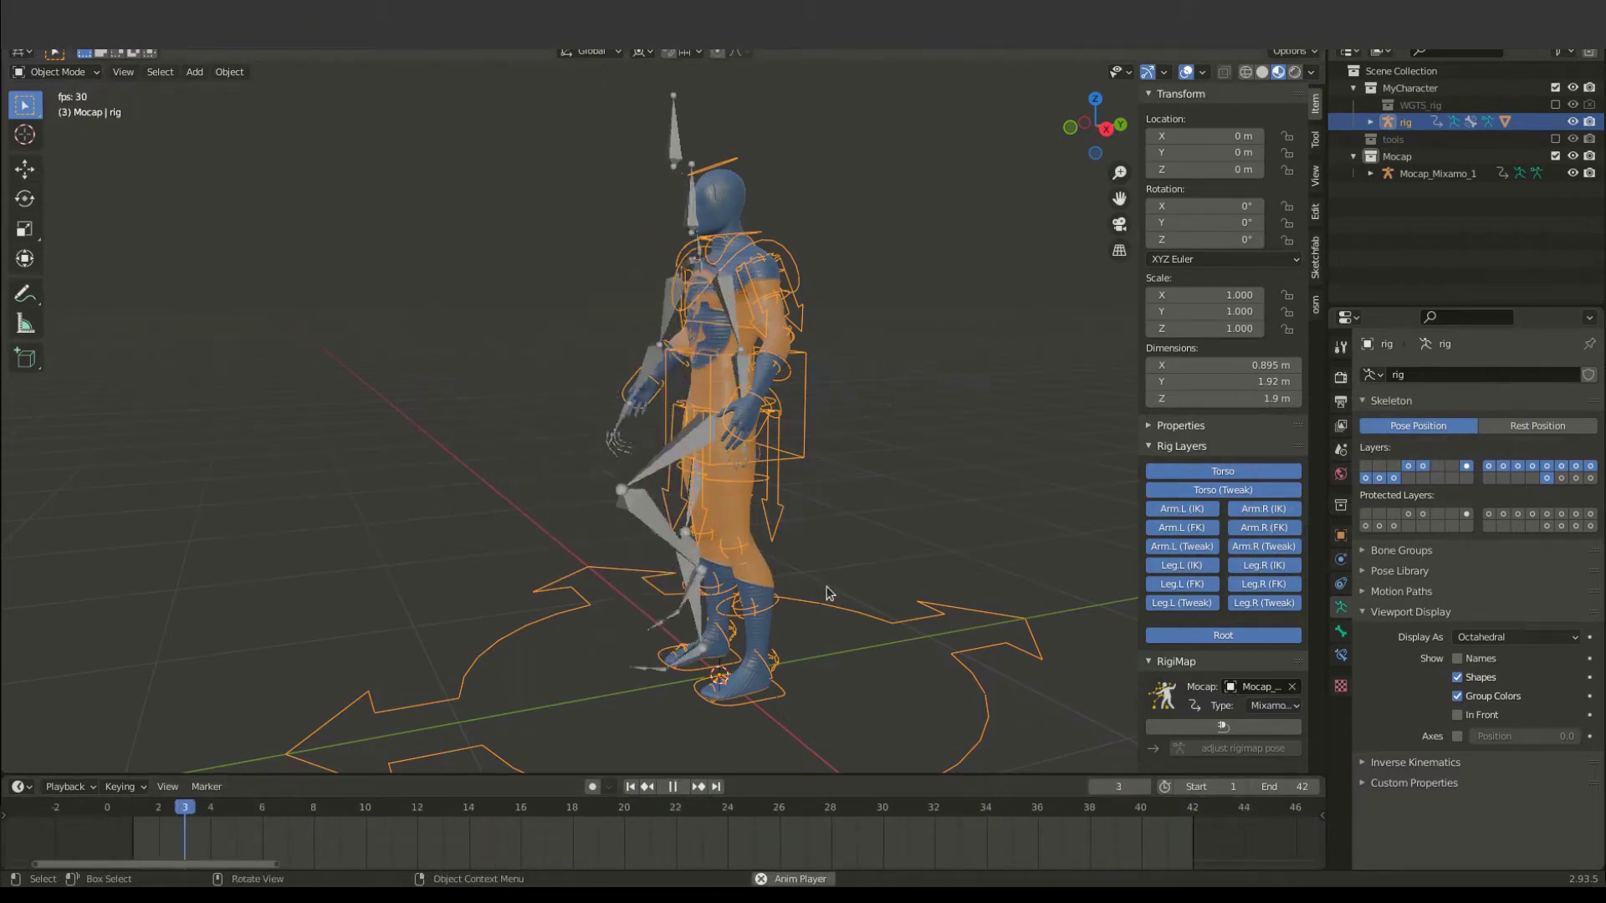
pyautogui.press('Escape')
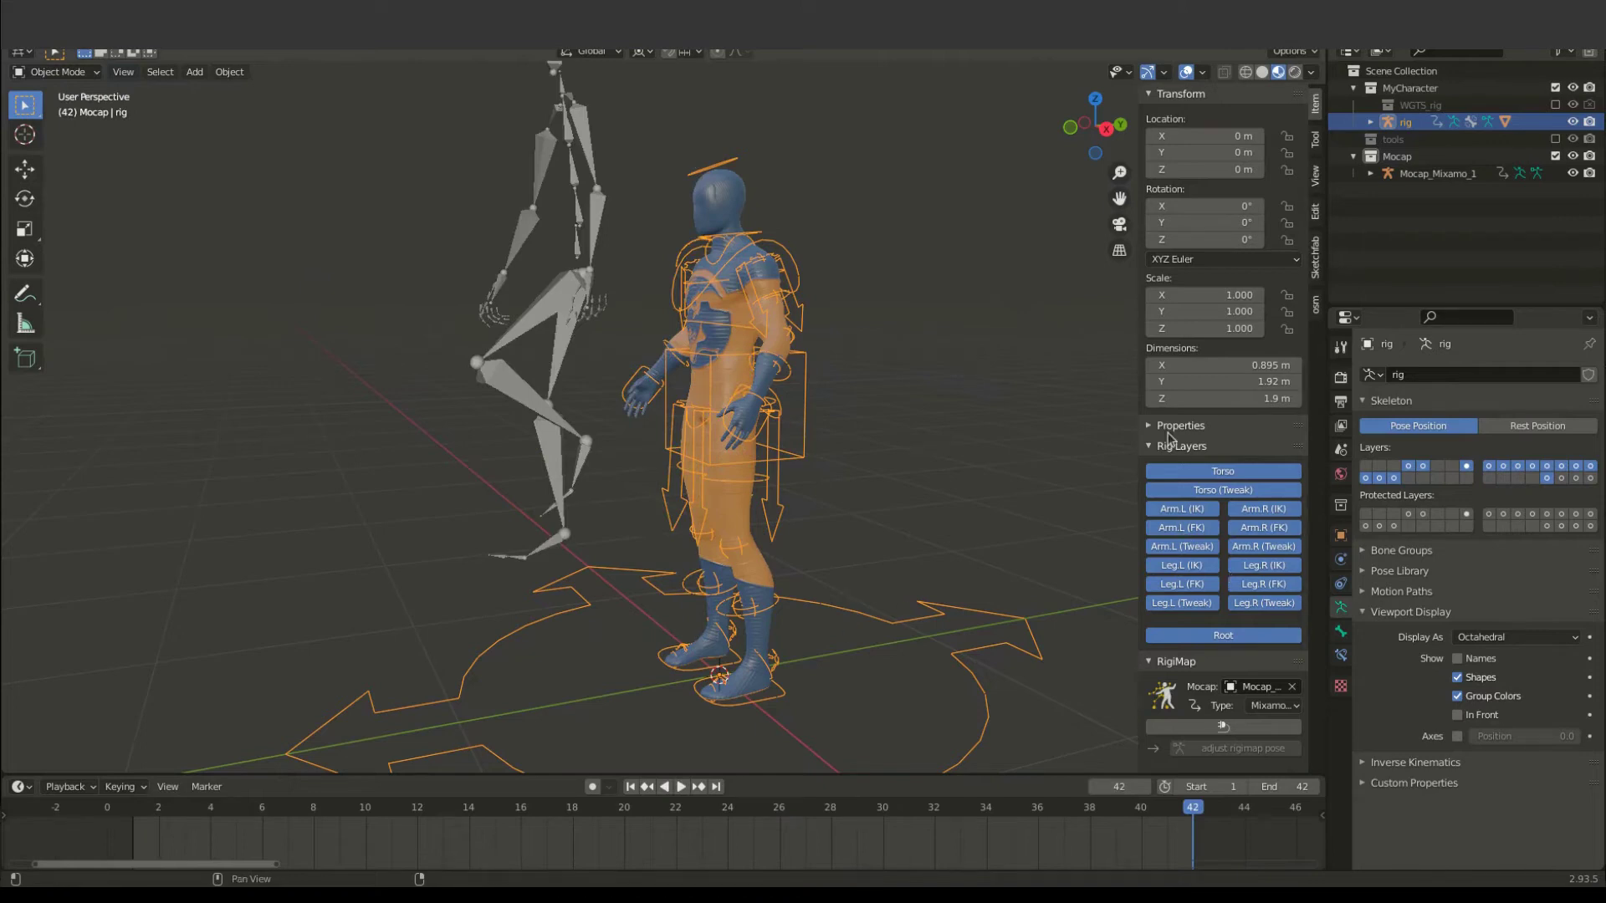
# Clear the RigiMap Mocap field, select the Mocap_Mixamo_1 skeleton, then reselect the Rigify rig.
pyautogui.click(1172, 445)
pyautogui.click(1255, 493)
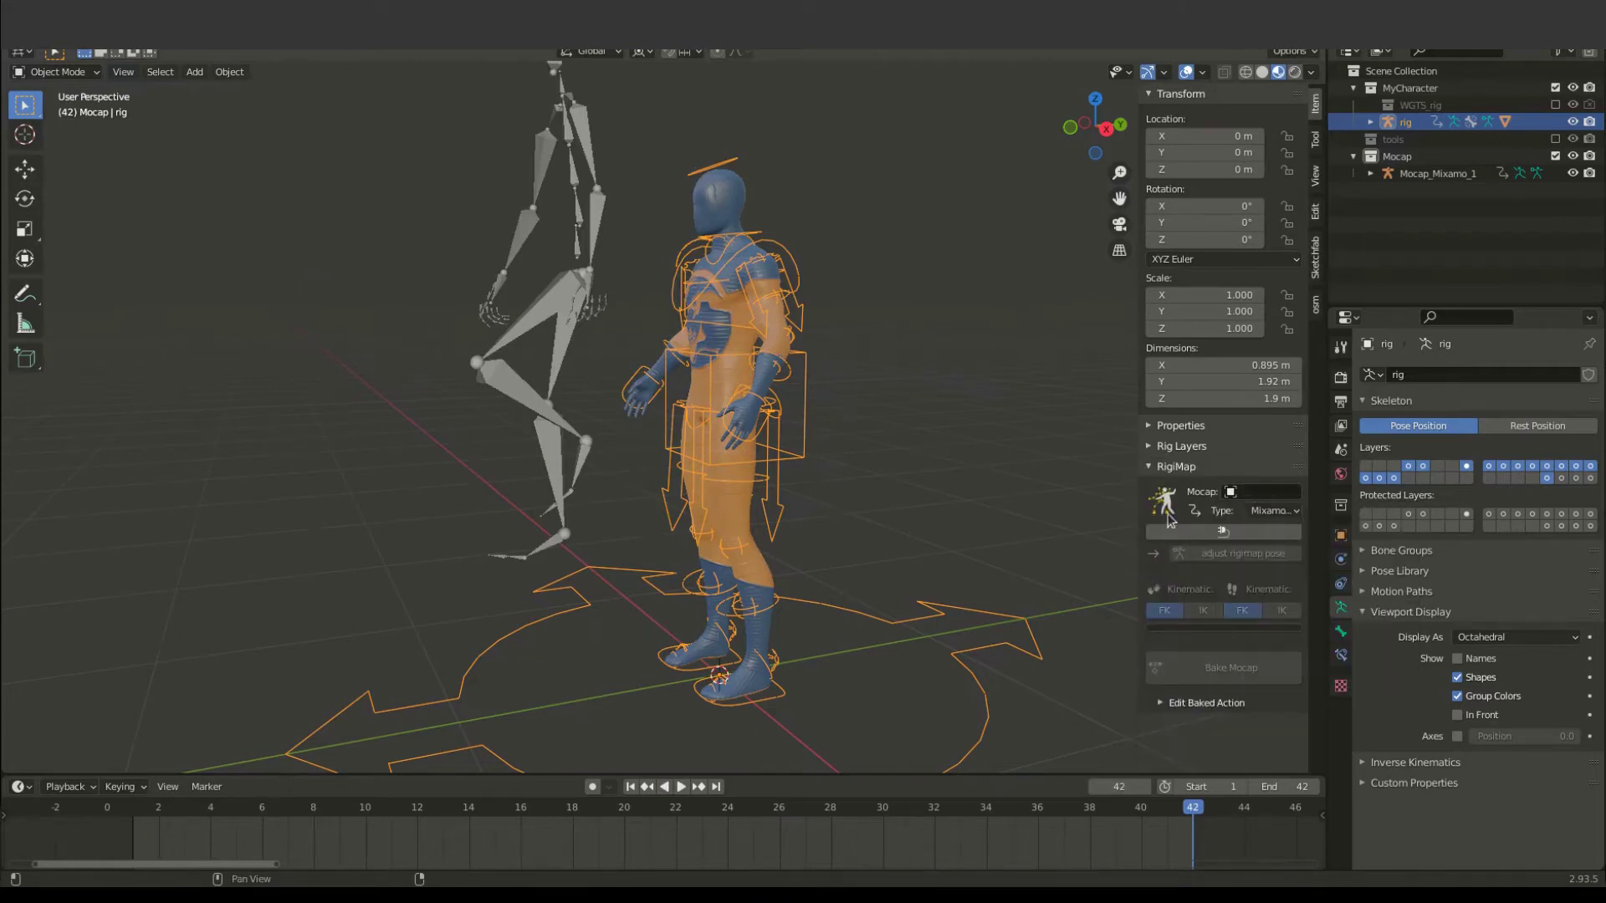
pyautogui.click(572, 272)
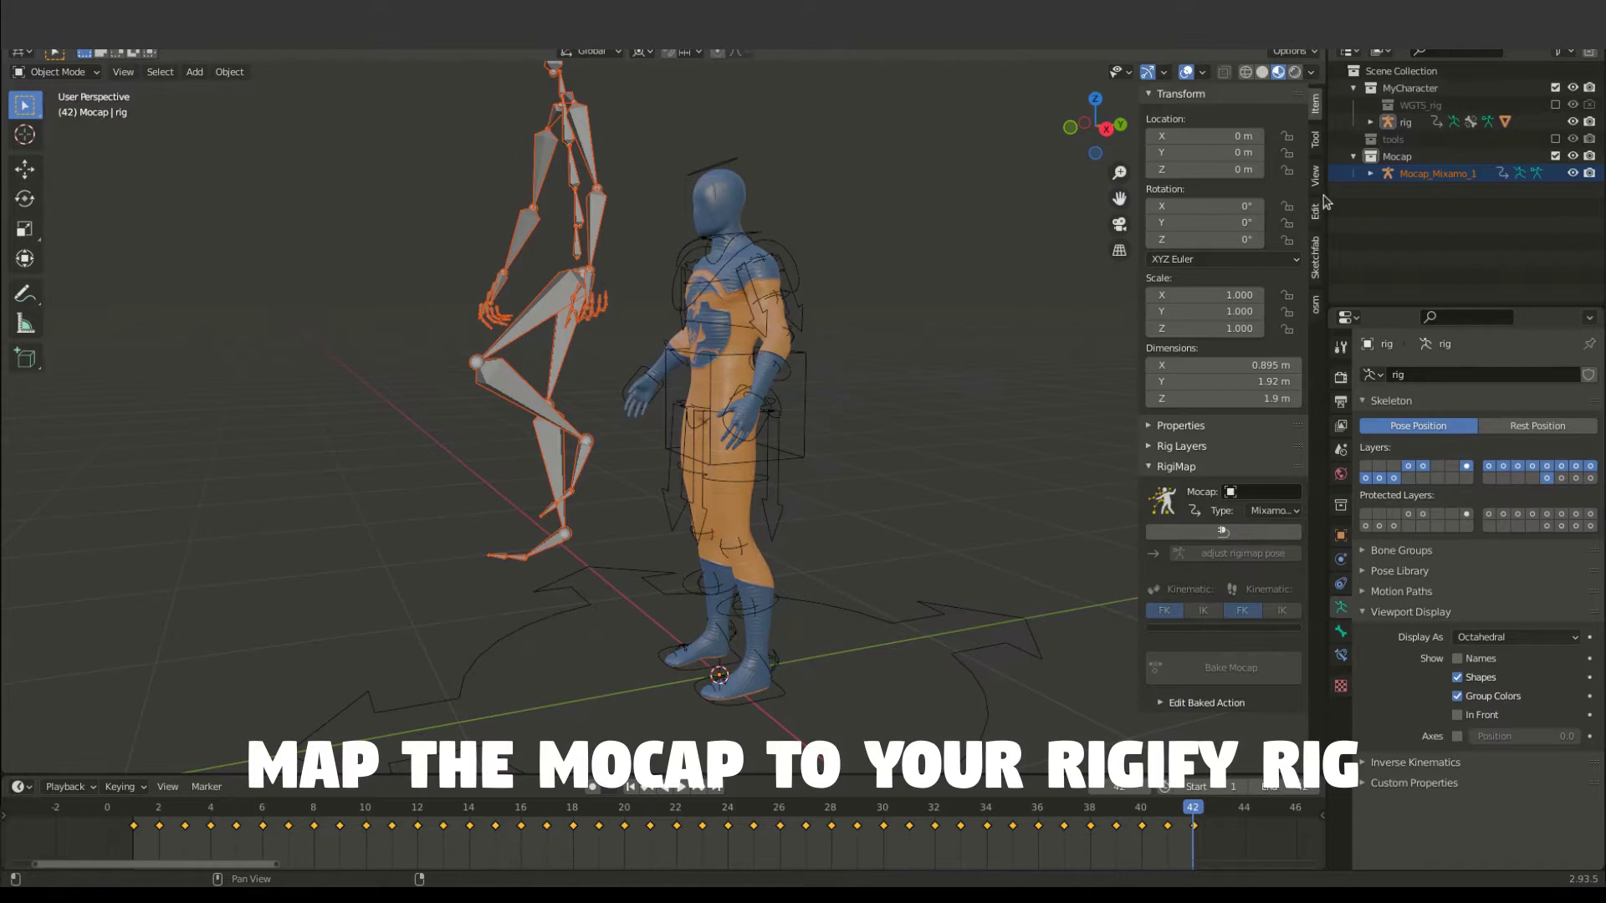
pyautogui.click(585, 177)
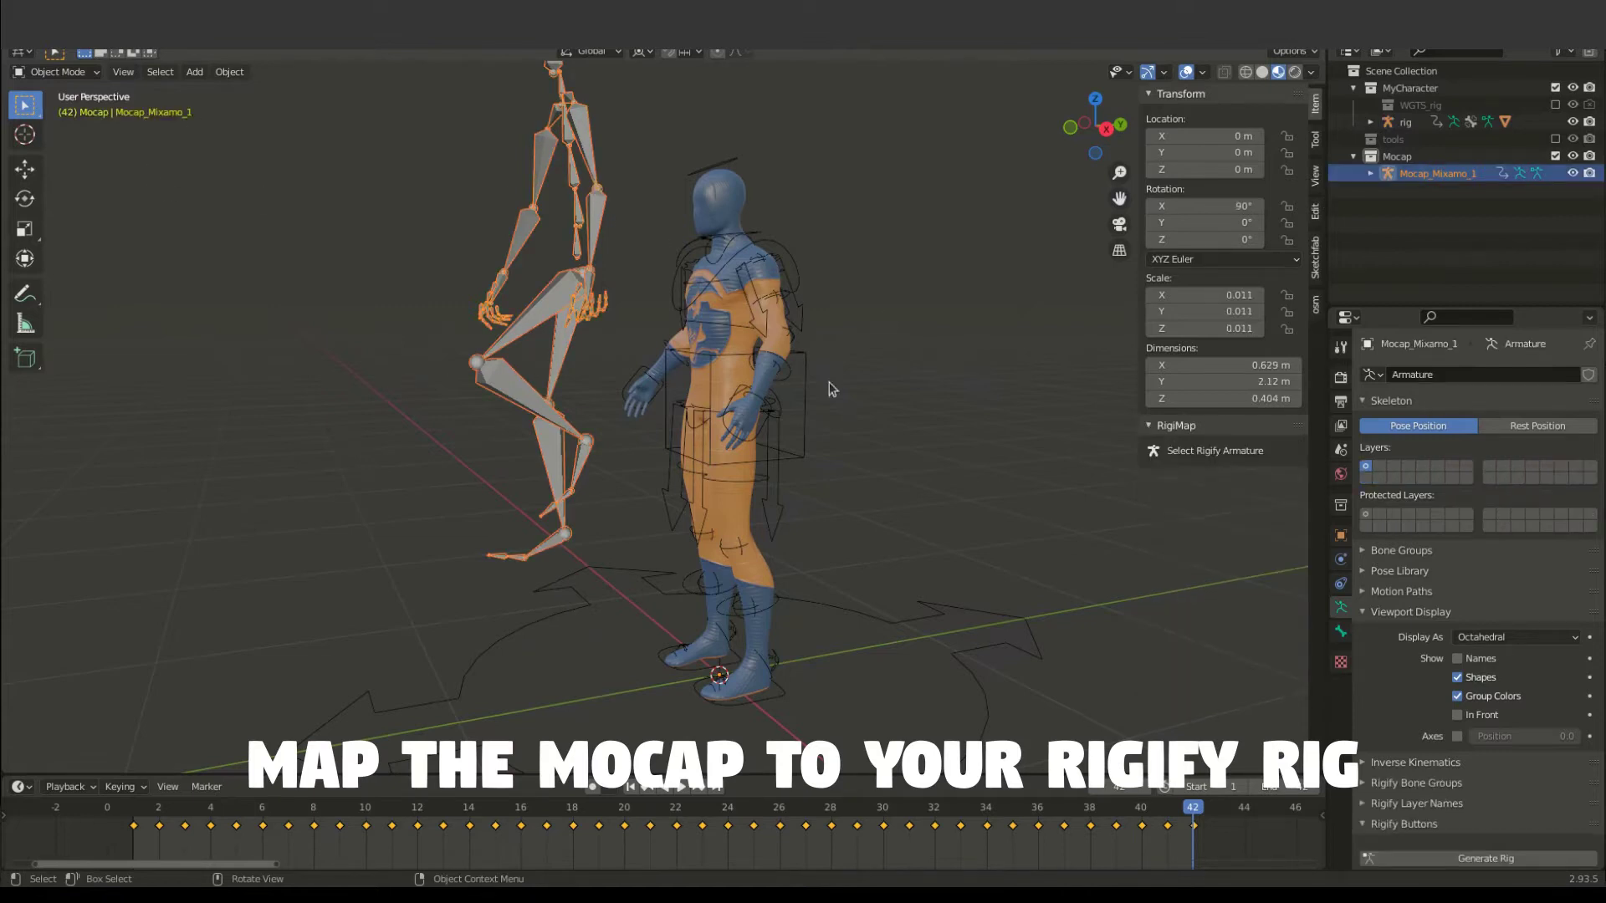
pyautogui.click(822, 400)
# Set Mocap_Mixamo_1 as the RigiMap mocap source, bind the rig, and play the walk.
pyautogui.click(1234, 495)
pyautogui.click(1274, 510)
pyautogui.click(1249, 533)
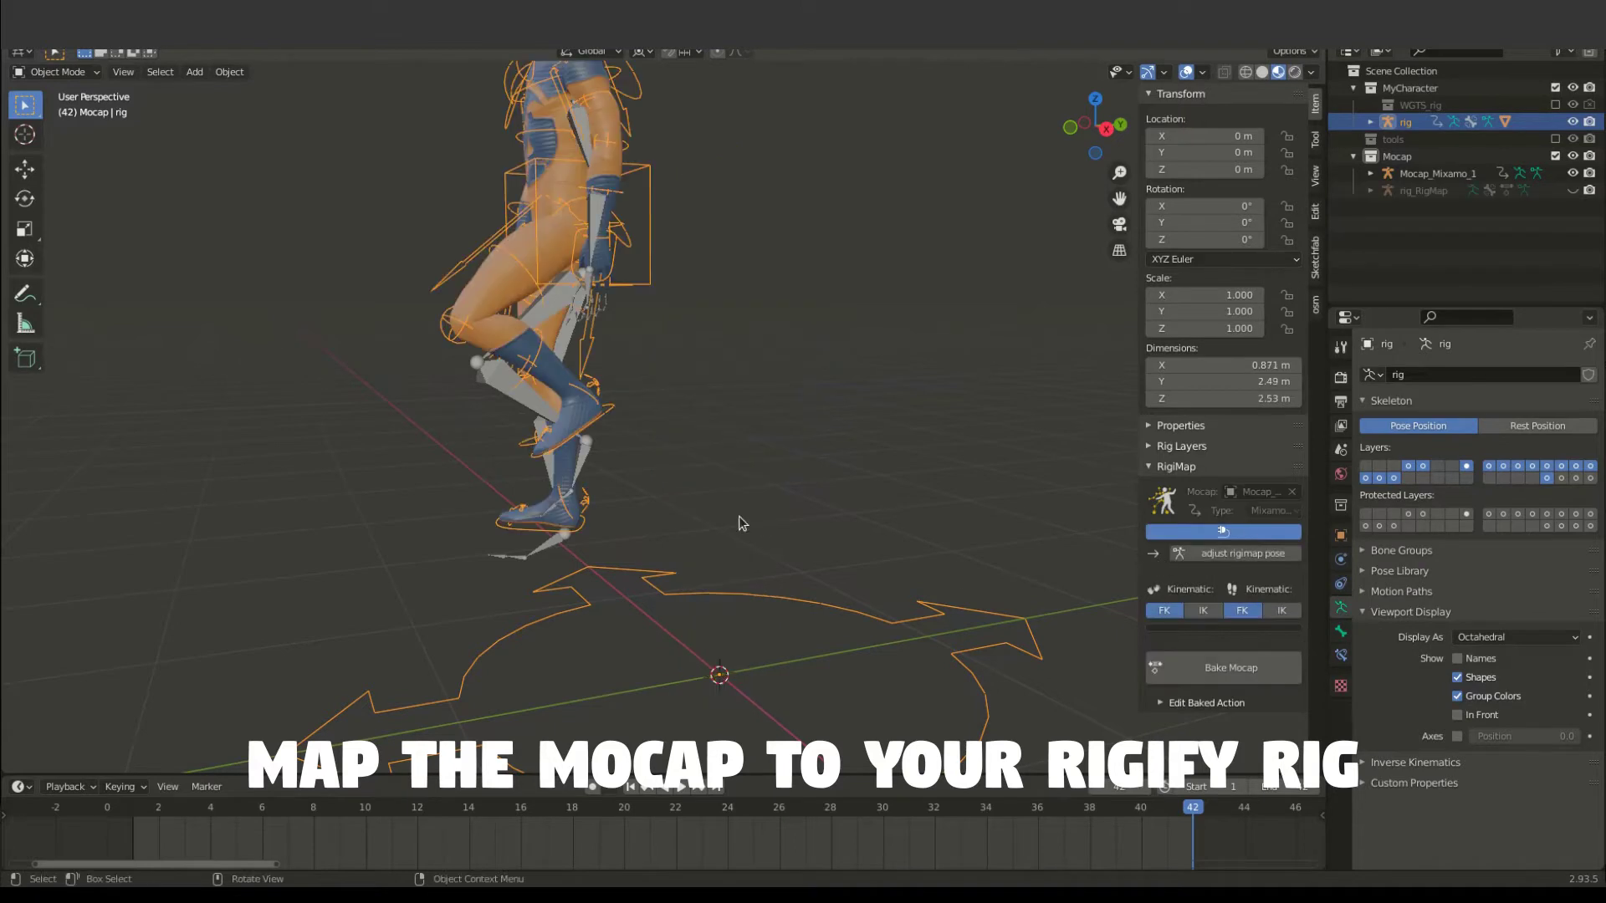
pyautogui.click(144, 819)
pyautogui.press('space')
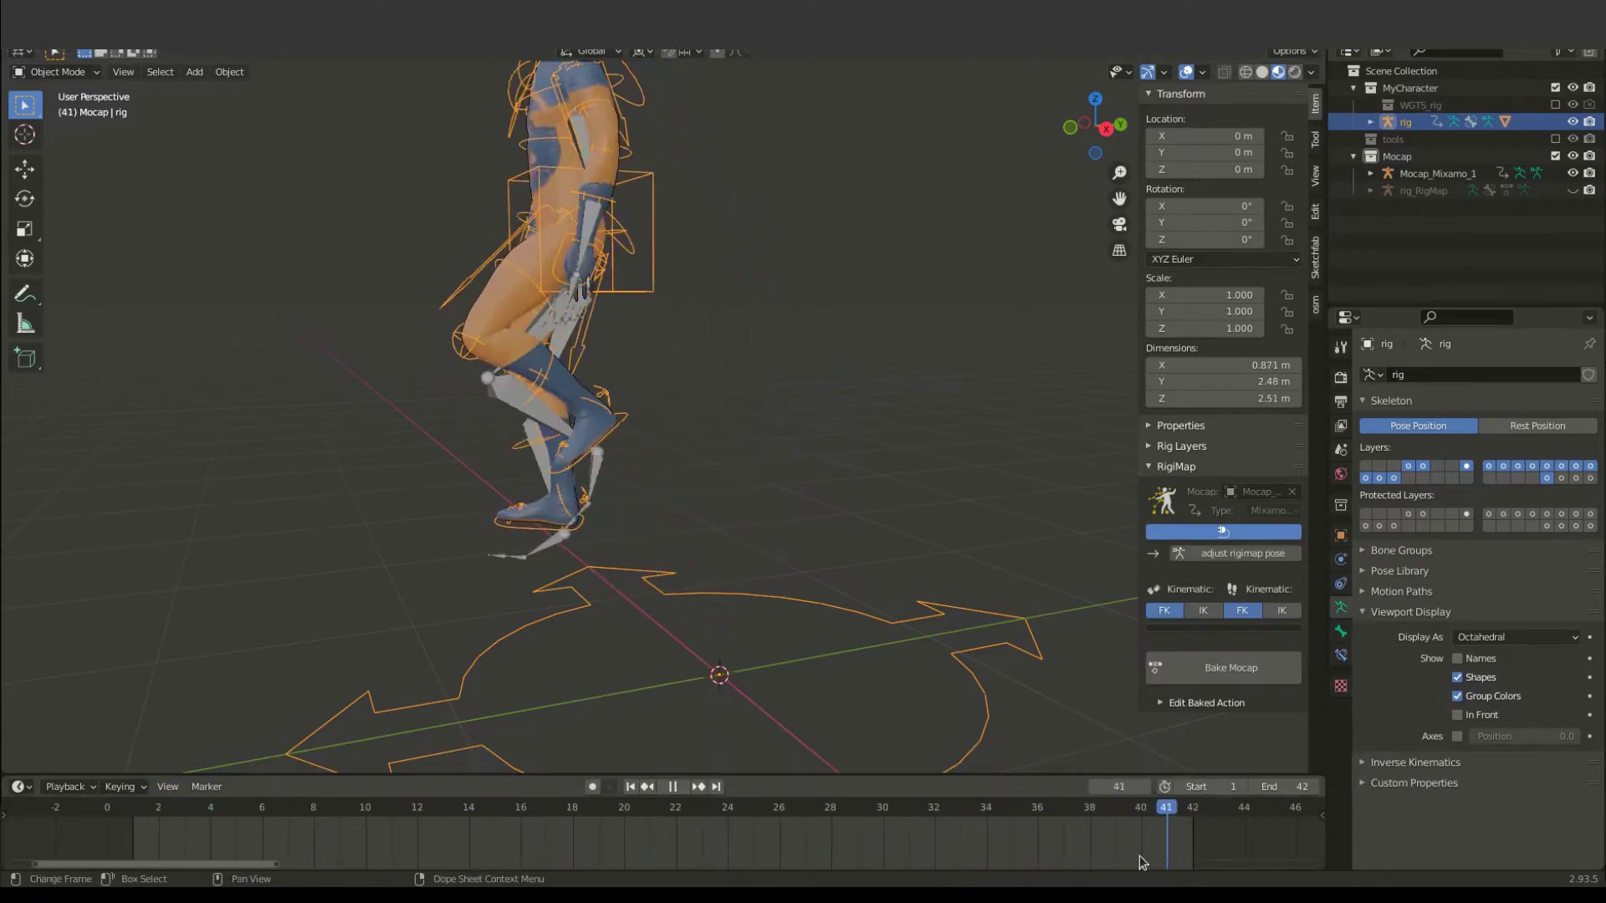
# Stop playback at frame 16 and orbit around the character to inspect the pose.
pyautogui.press('space')
pyautogui.moveTo(650, 853); pyautogui.dragTo(521, 853)
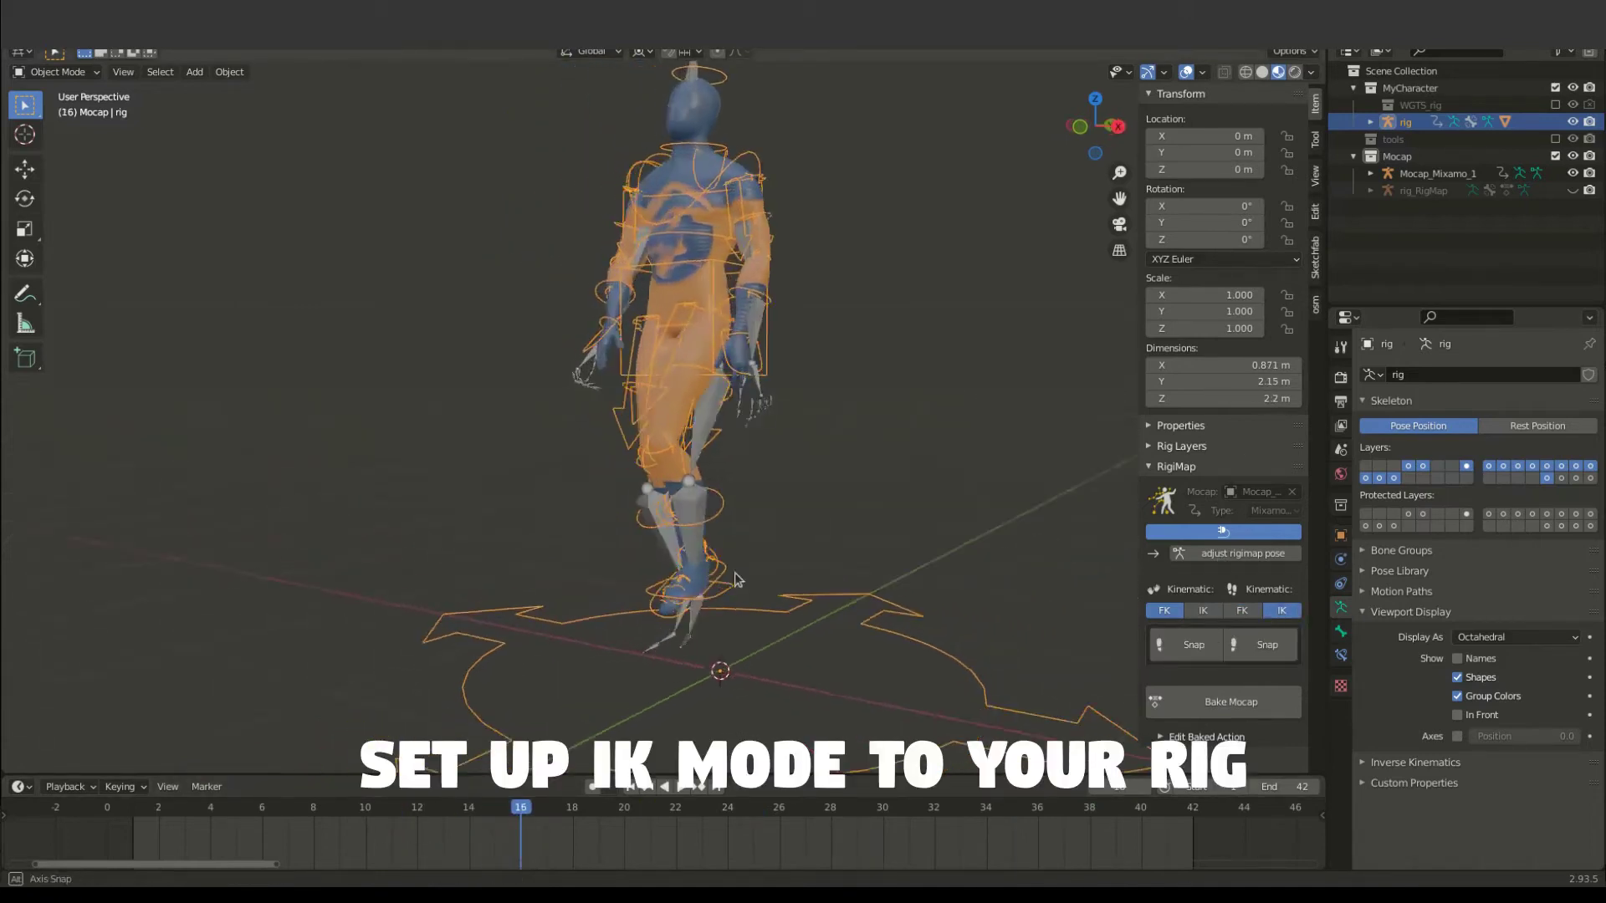
pyautogui.moveTo(734, 572); pyautogui.dragTo(803, 572, button='middle')
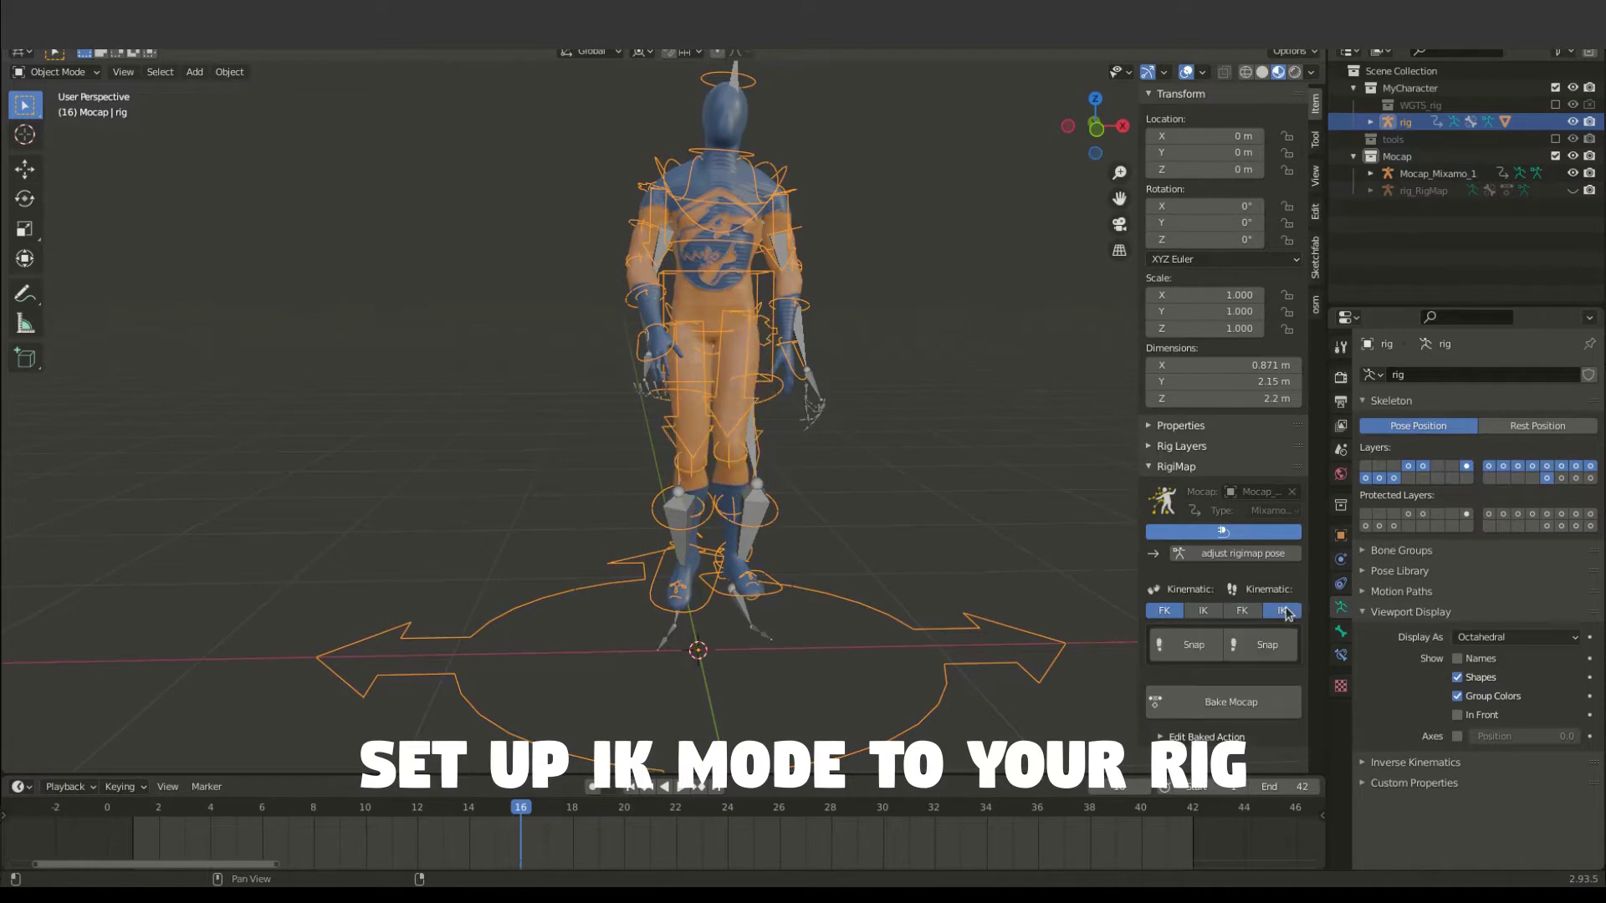
pyautogui.moveTo(923, 569); pyautogui.dragTo(835, 545, button='middle')
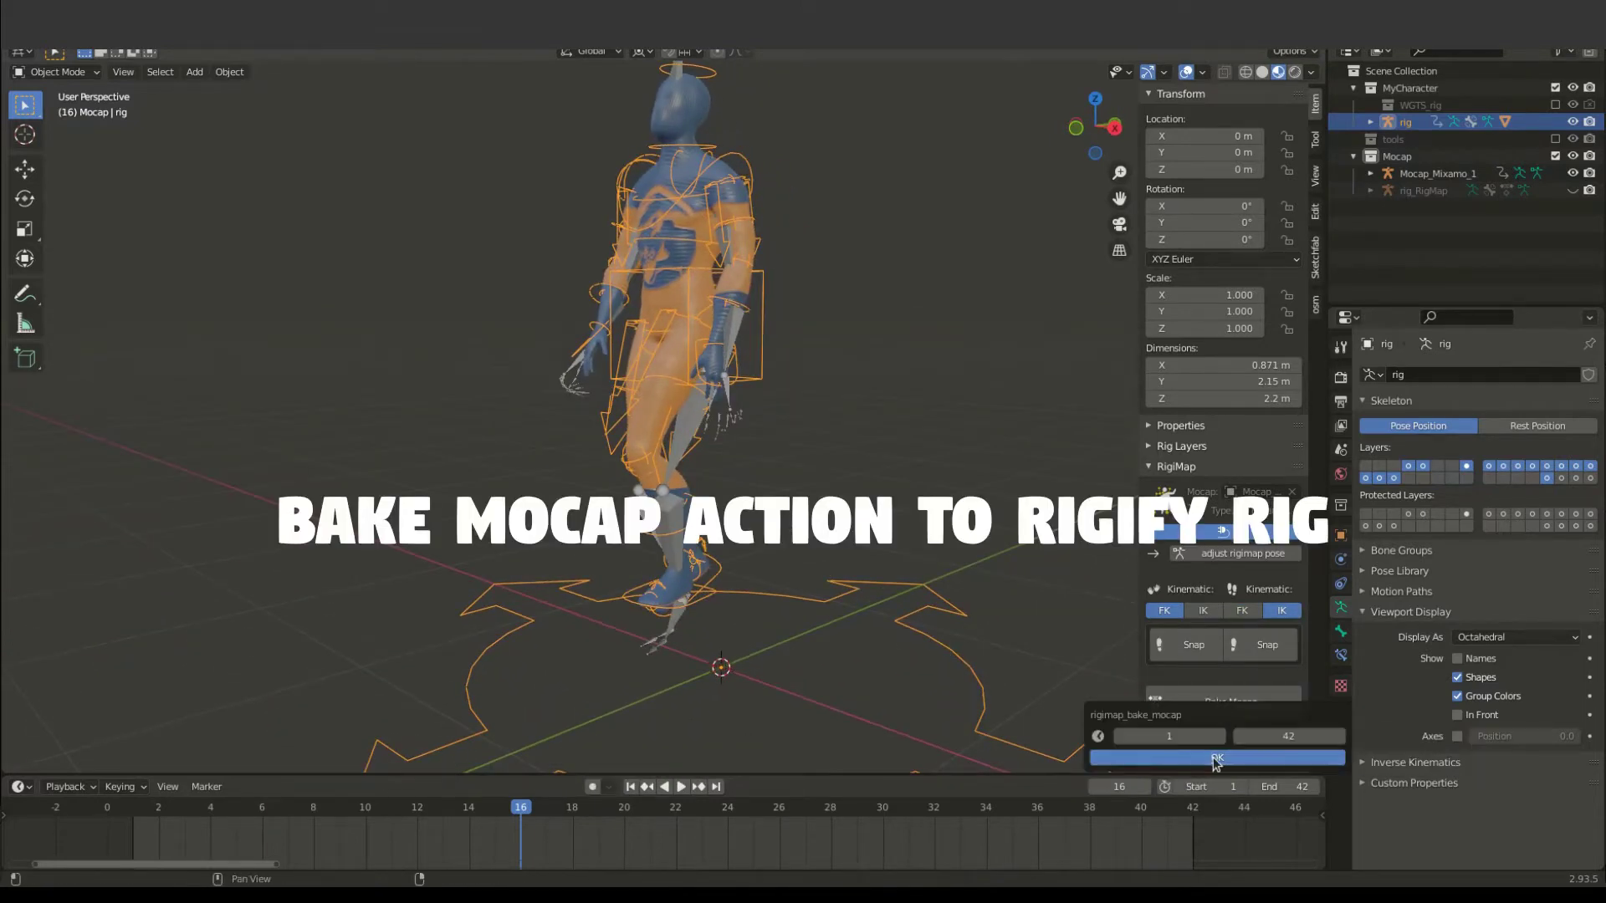
# Bake the mocap walk onto the rig's IK legs for frames 1–42 and view from the front.
pyautogui.click(1218, 758)
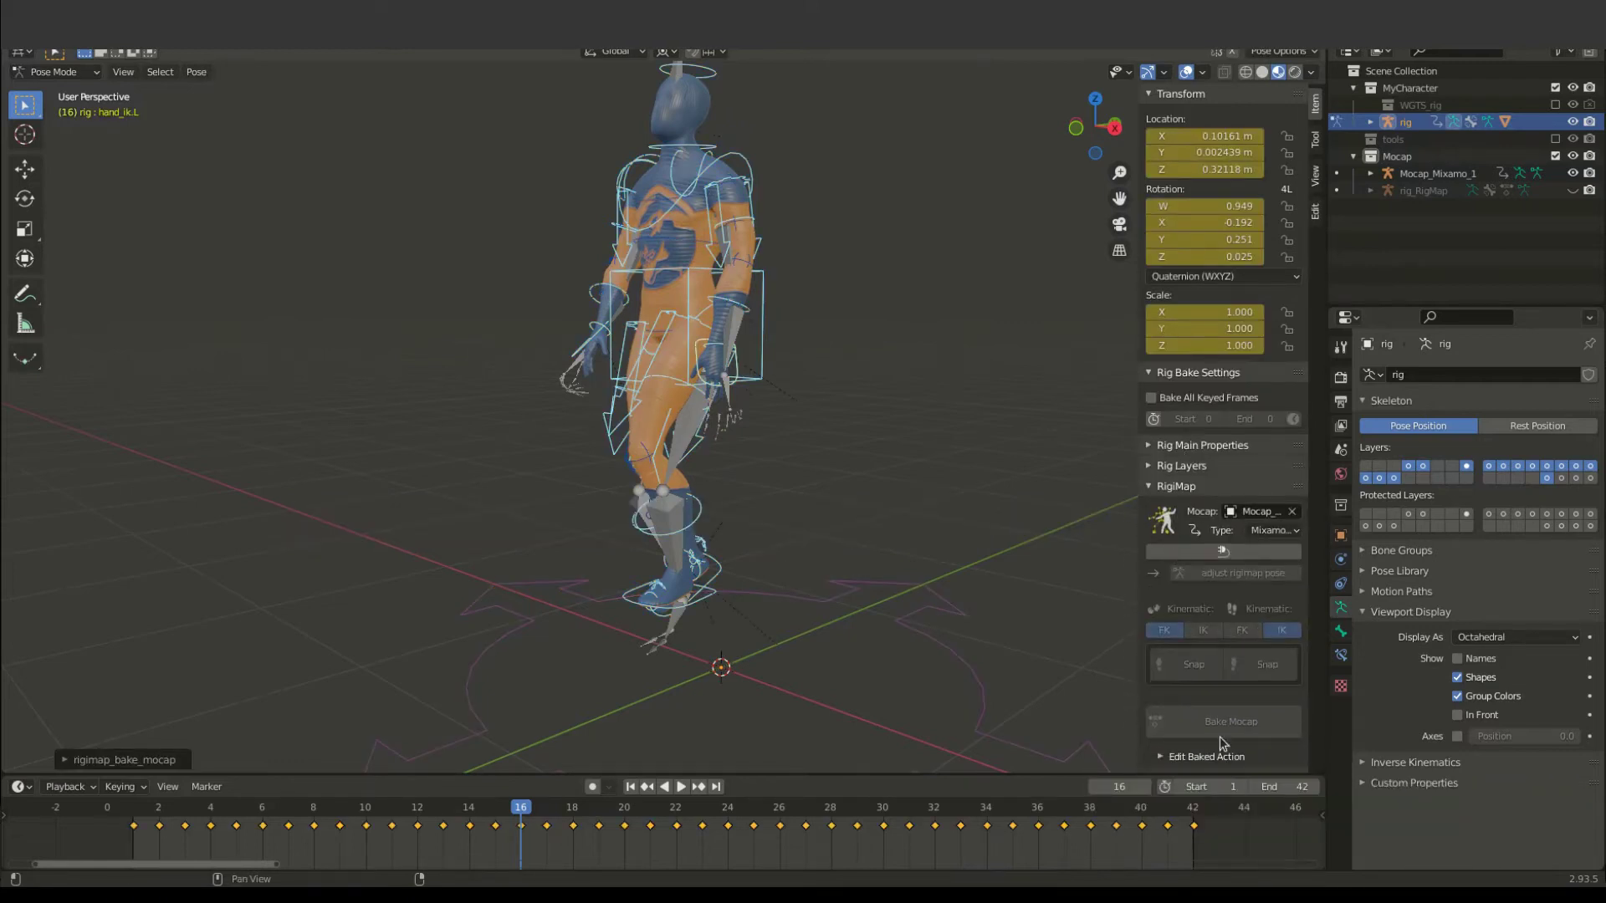
pyautogui.moveTo(645, 439); pyautogui.dragTo(764, 448, button='middle')
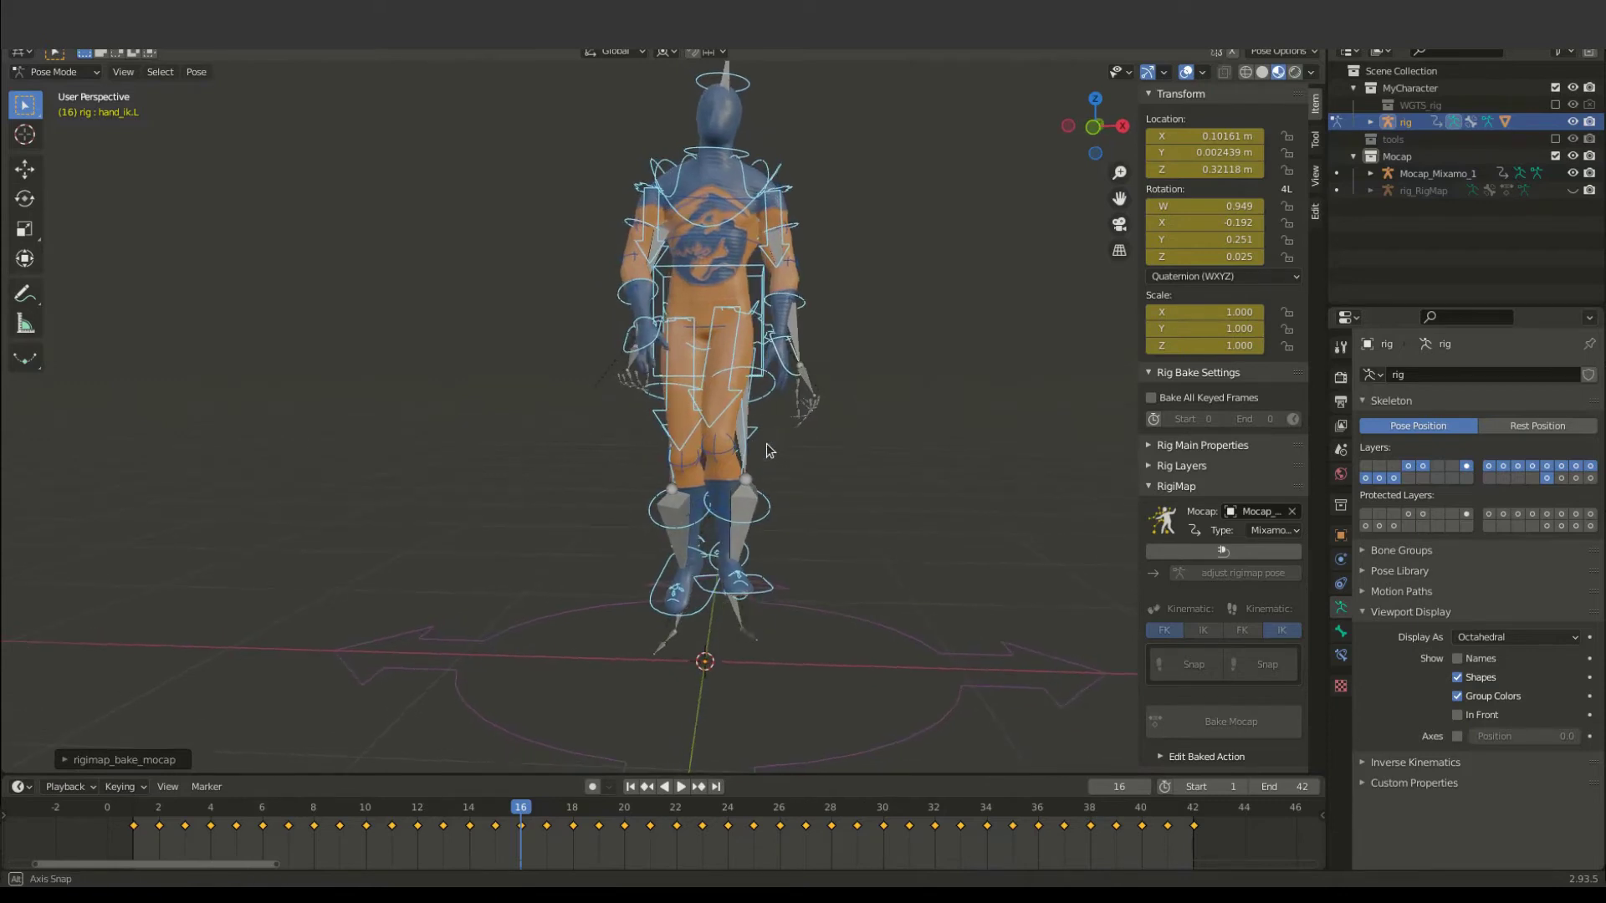
pyautogui.hotkey('ctrl', 'Tab')
pyautogui.hotkey('ctrl', 'Tab')
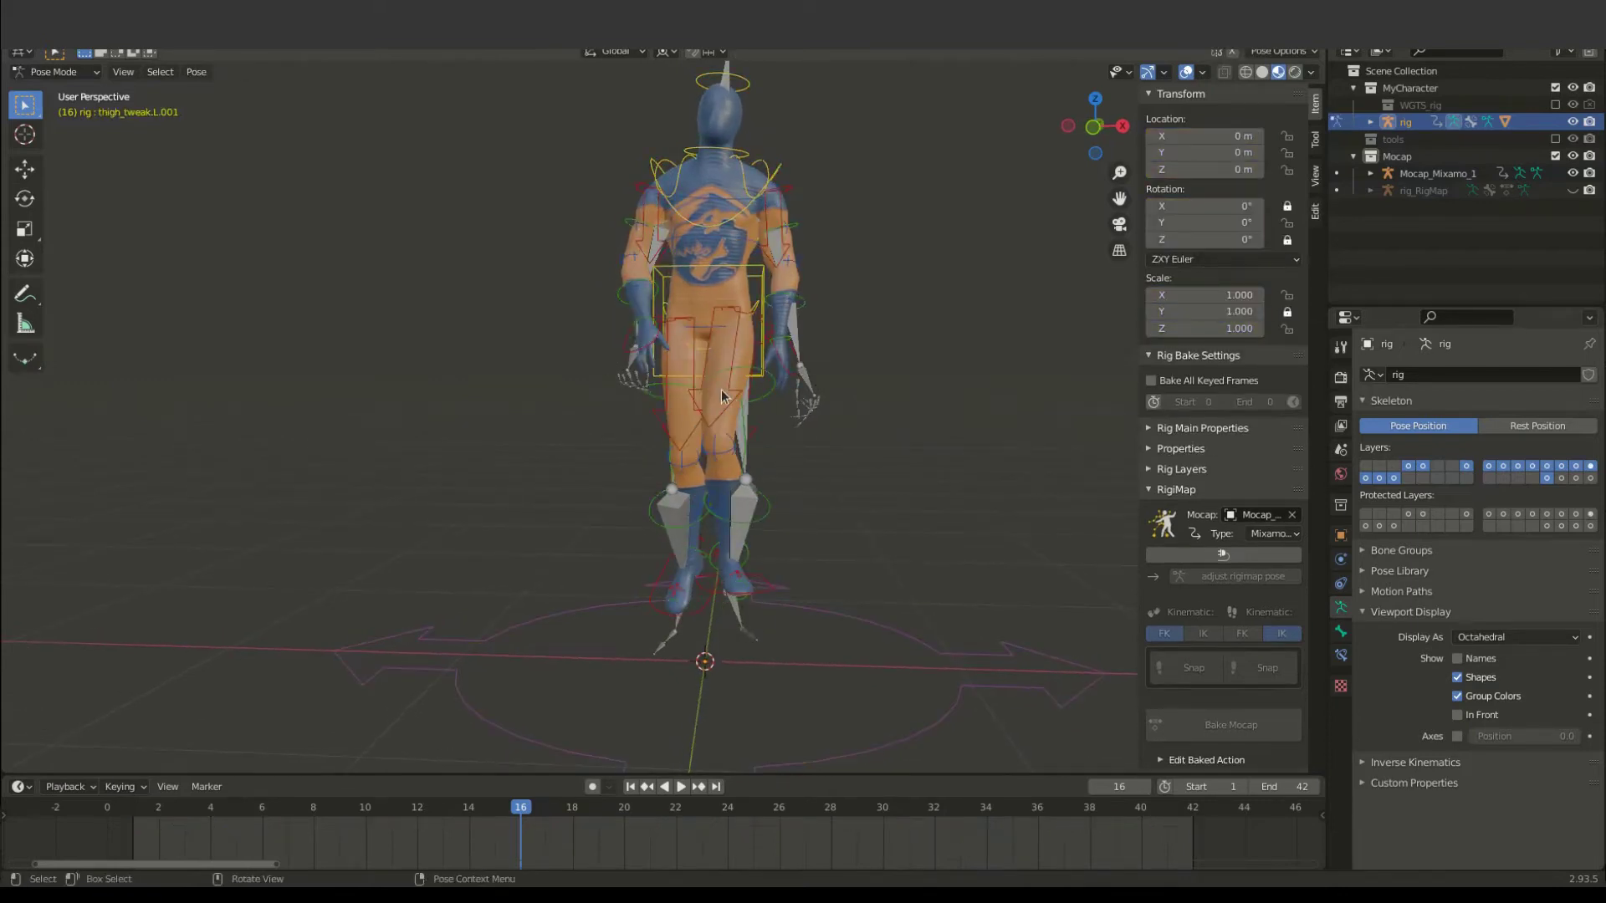
# Delete all baked keyframes from the thigh_ik.L control.
pyautogui.click(724, 397)
pyautogui.rightClick(655, 828)
pyautogui.click(655, 828)
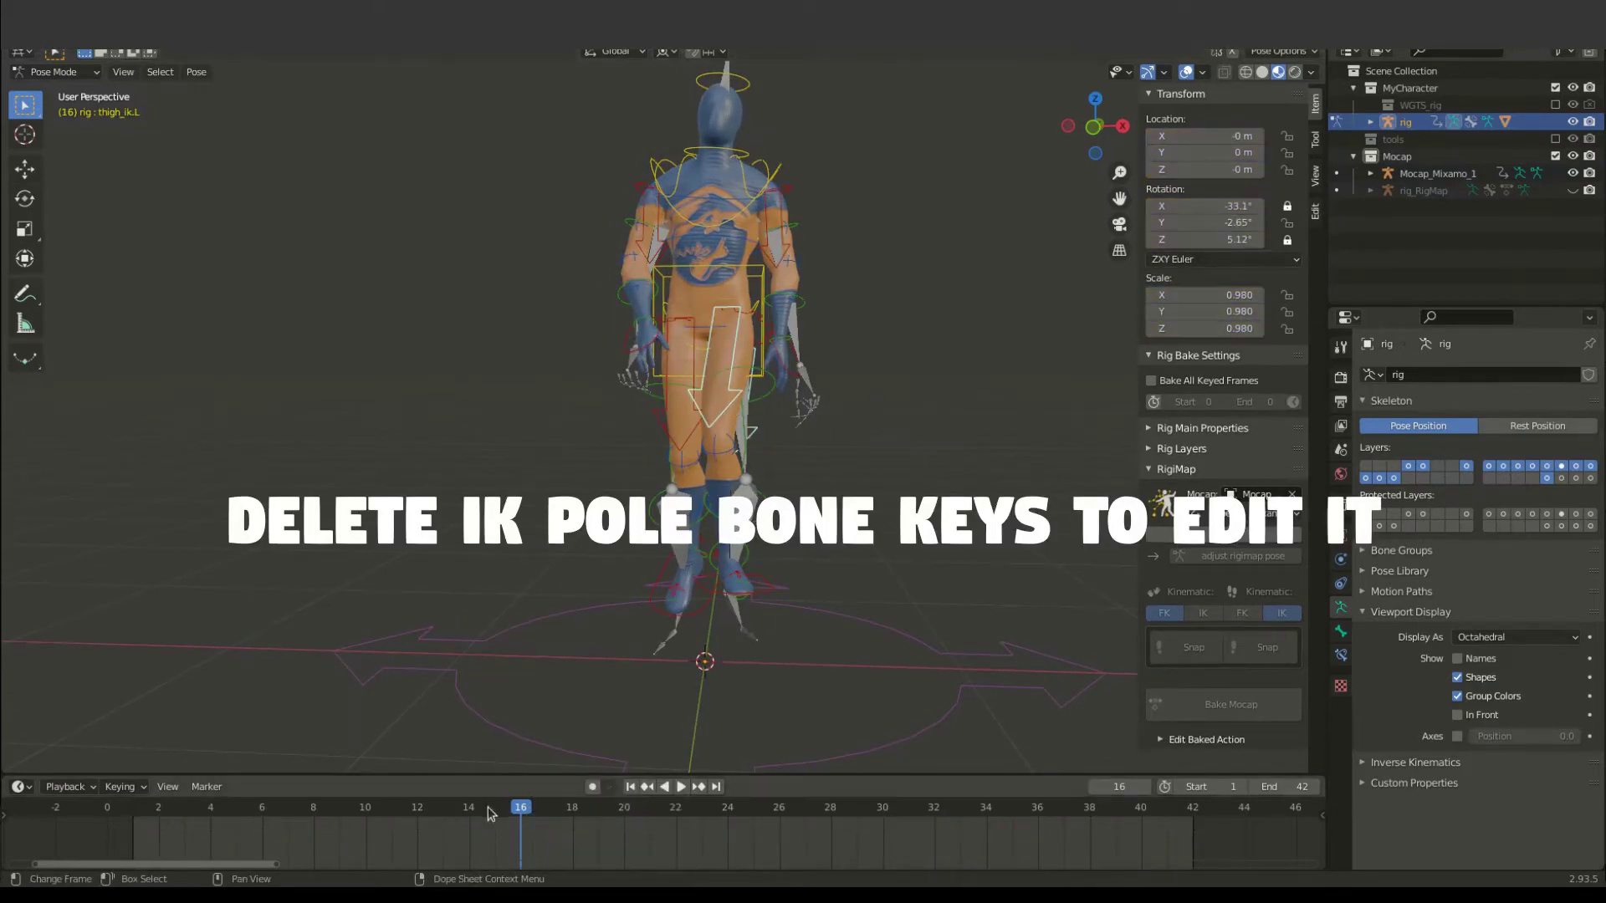
pyautogui.press('space')
# Rotate thigh_ik.L at frame 6 and key the new rotation.
pyautogui.moveTo(491, 814); pyautogui.dragTo(185, 828)
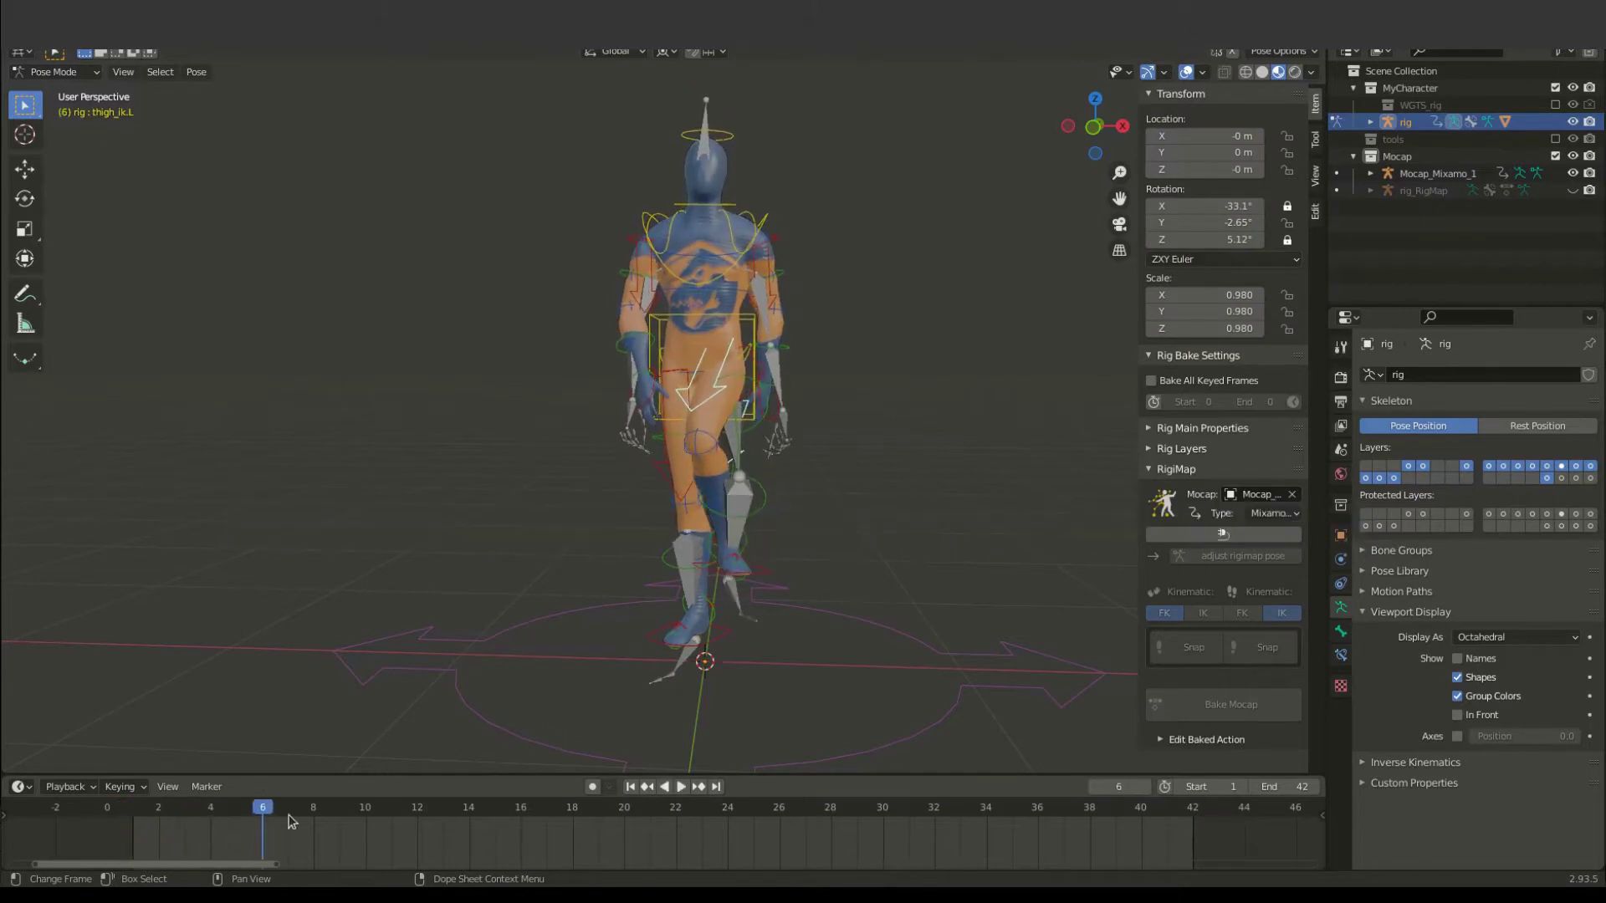
pyautogui.press('r')
pyautogui.rightClick(872, 495)
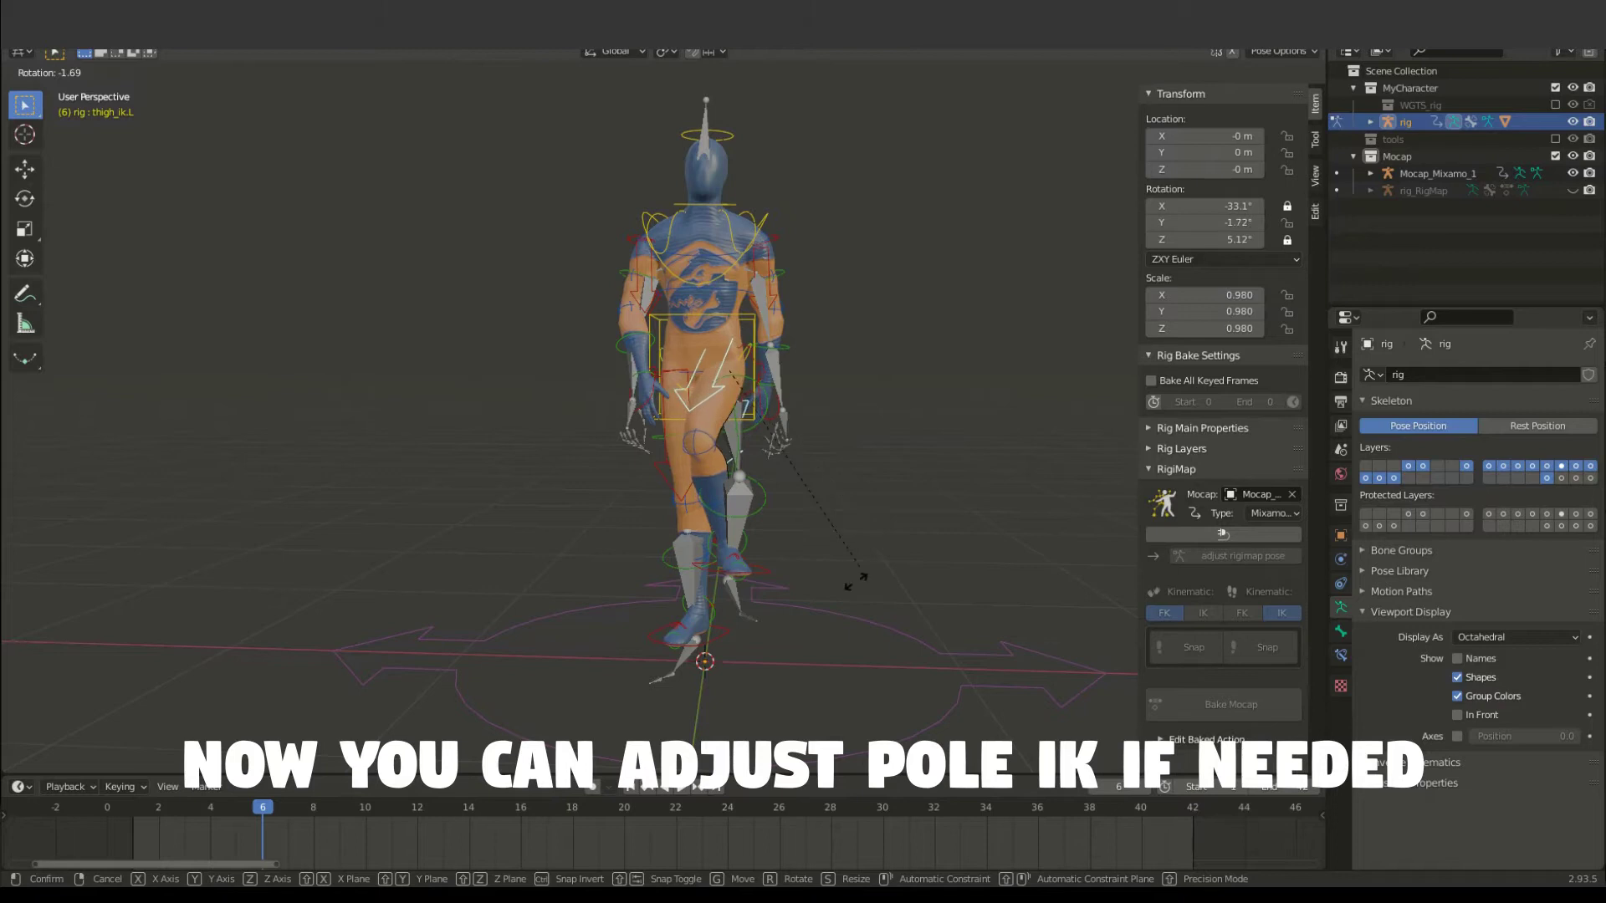
pyautogui.rightClick(691, 762)
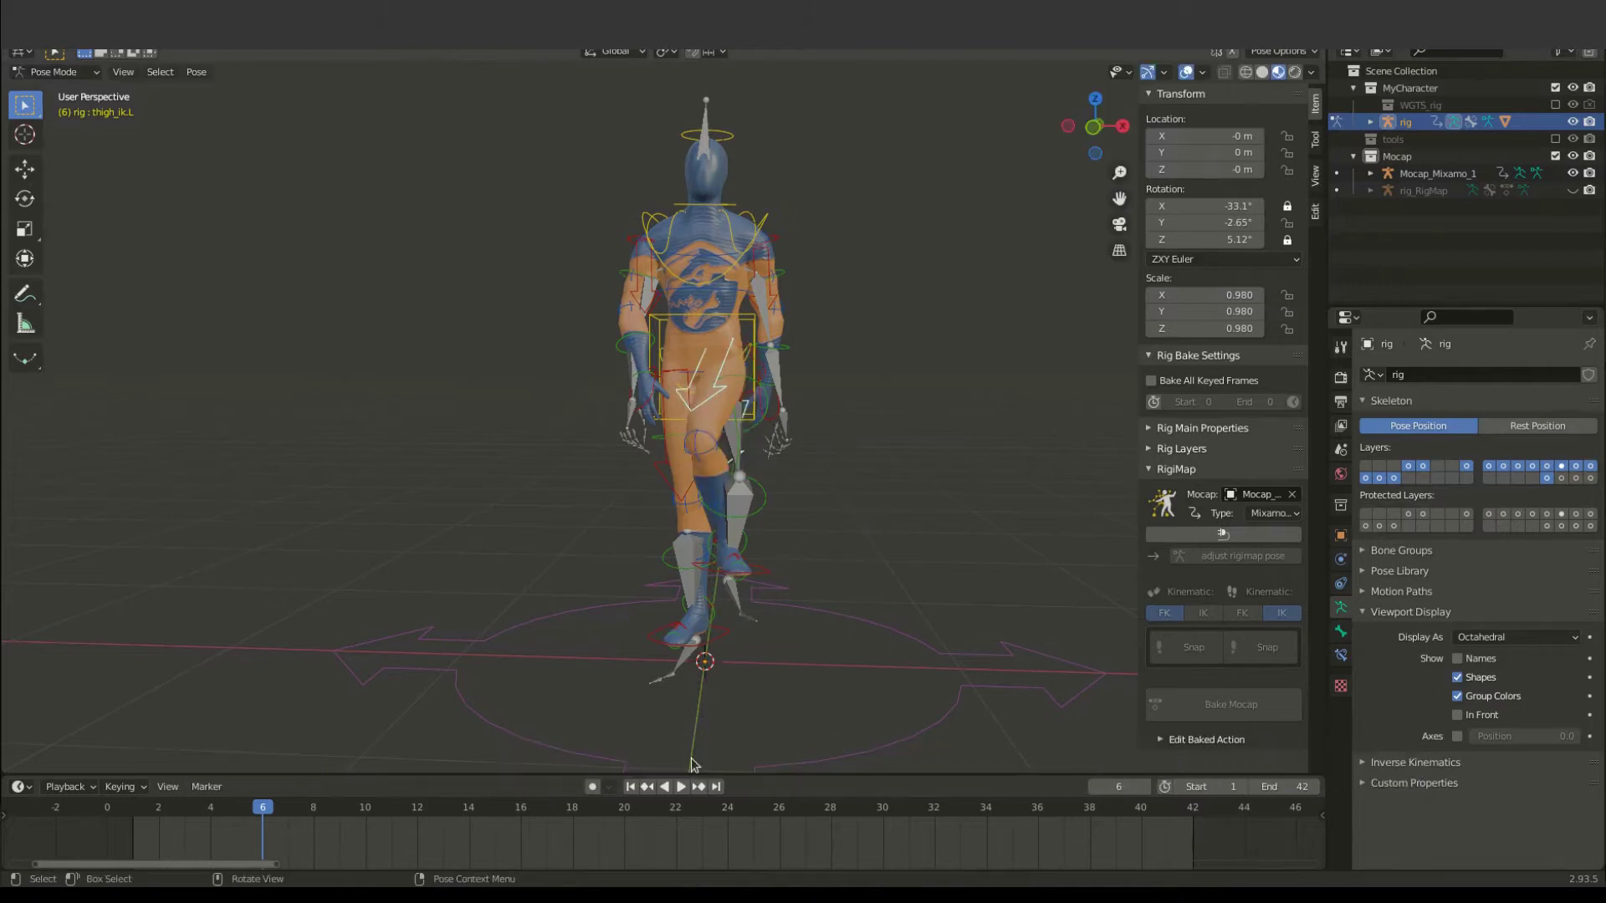
pyautogui.click(810, 508)
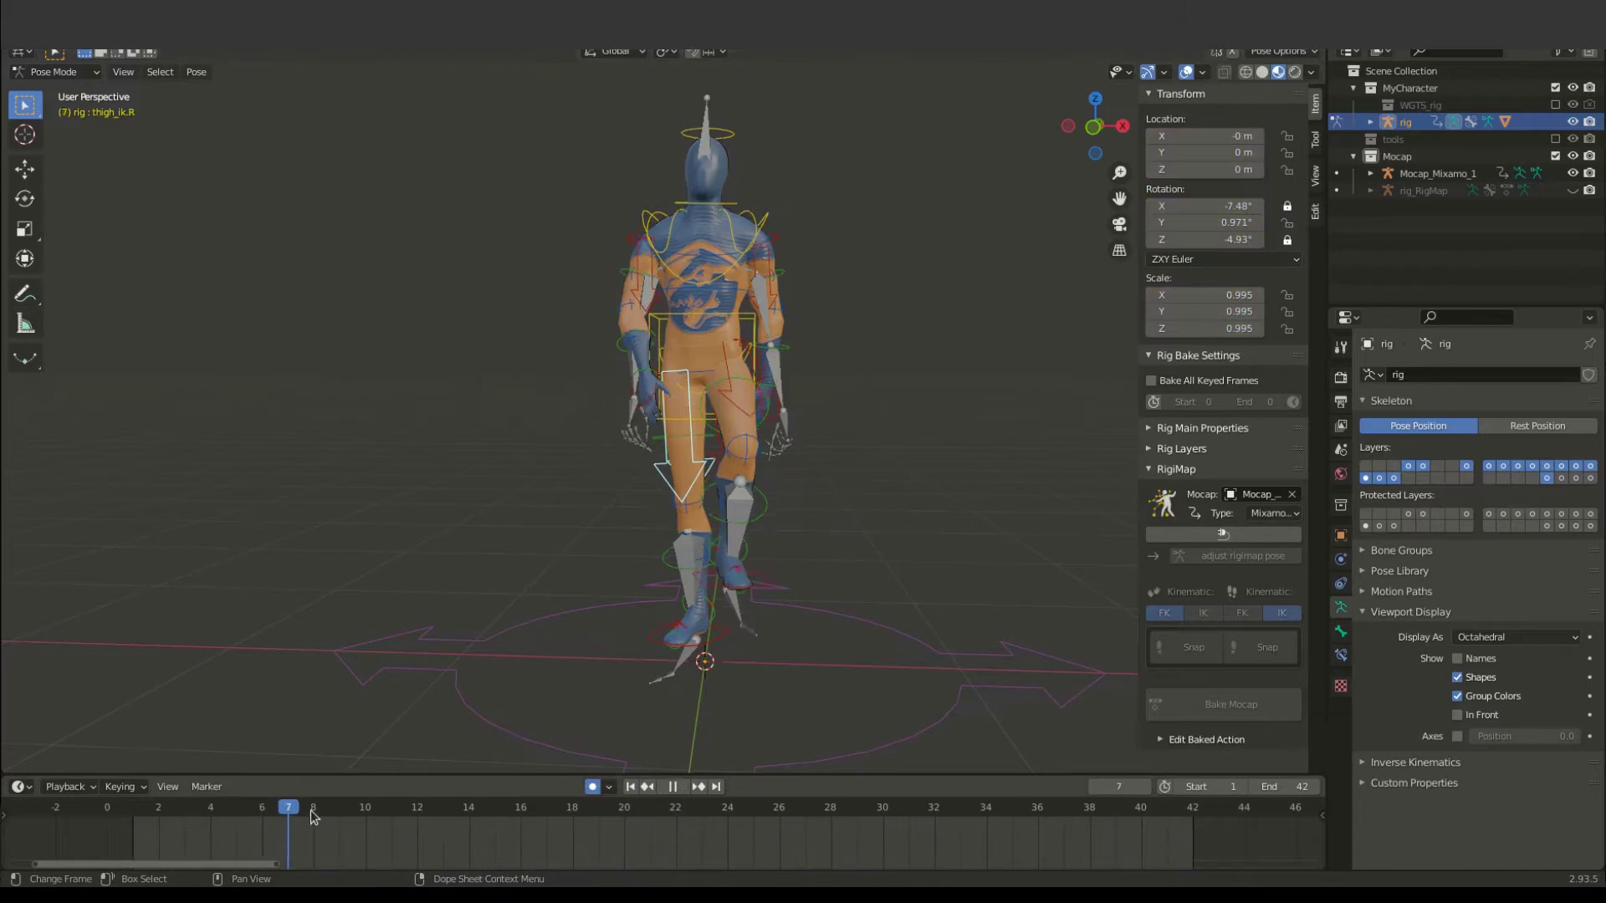
# Key a thigh_ik.R correction at frame 24 with Y rotation 9.91°.
pyautogui.press('space')
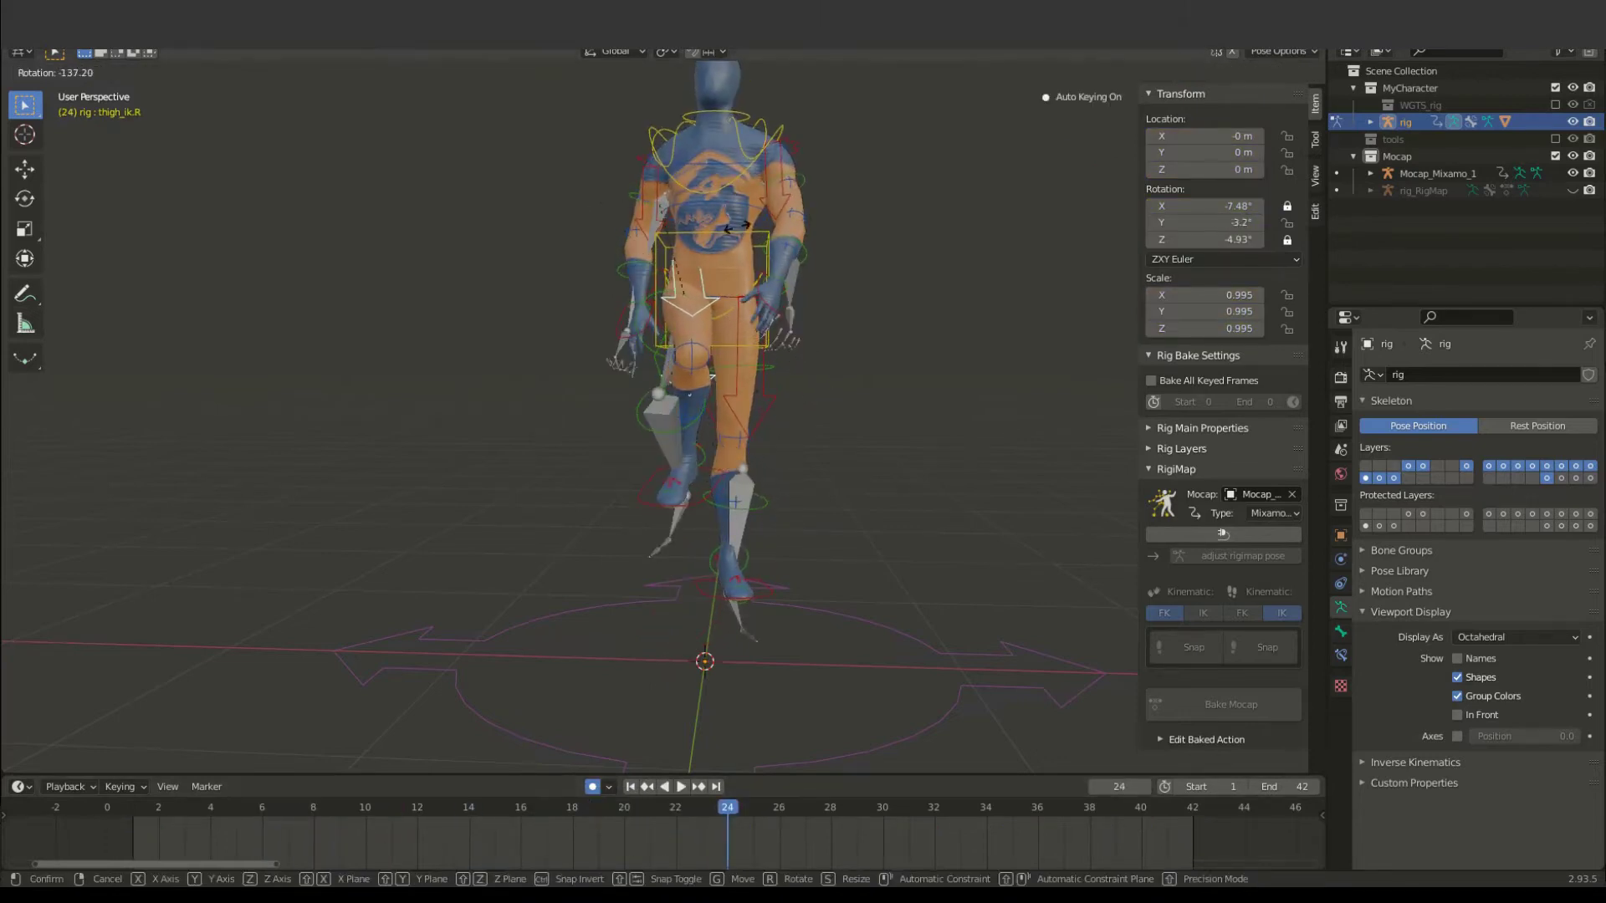
pyautogui.click(759, 548)
pyautogui.moveTo(759, 547)
pyautogui.mouseDown(button='middle')
pyautogui.moveTo(815, 520)
pyautogui.moveTo(826, 458)
pyautogui.mouseUp(button='middle')
pyautogui.press('r')
pyautogui.click(746, 523)
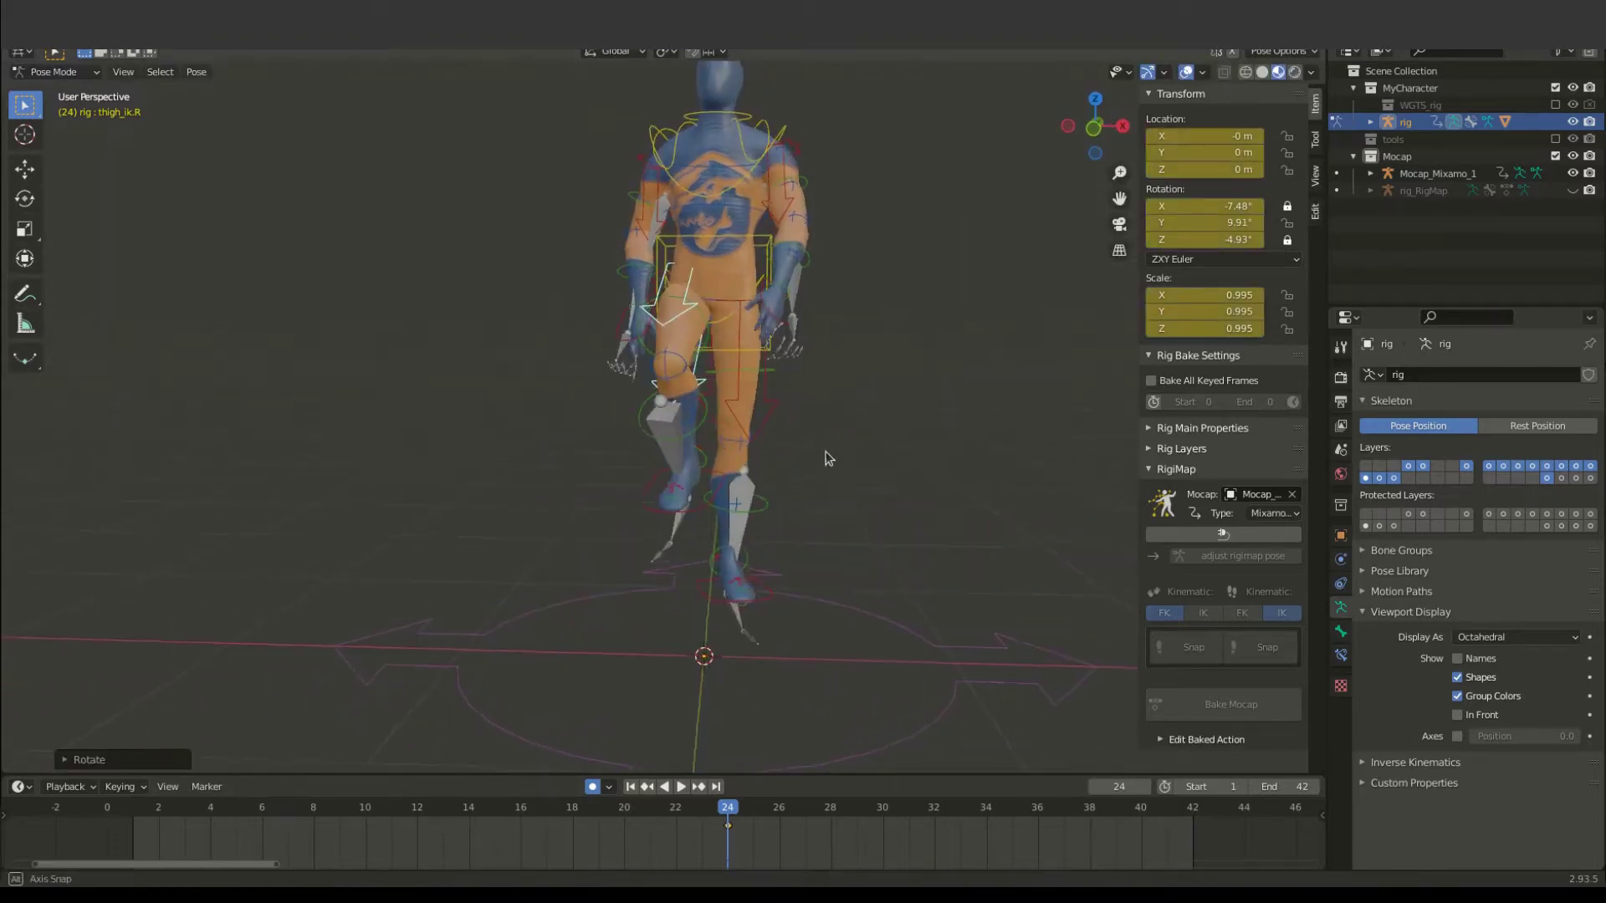
# Replay the legs, stop at frame 20, and view the character from the right side.
pyautogui.press('space')
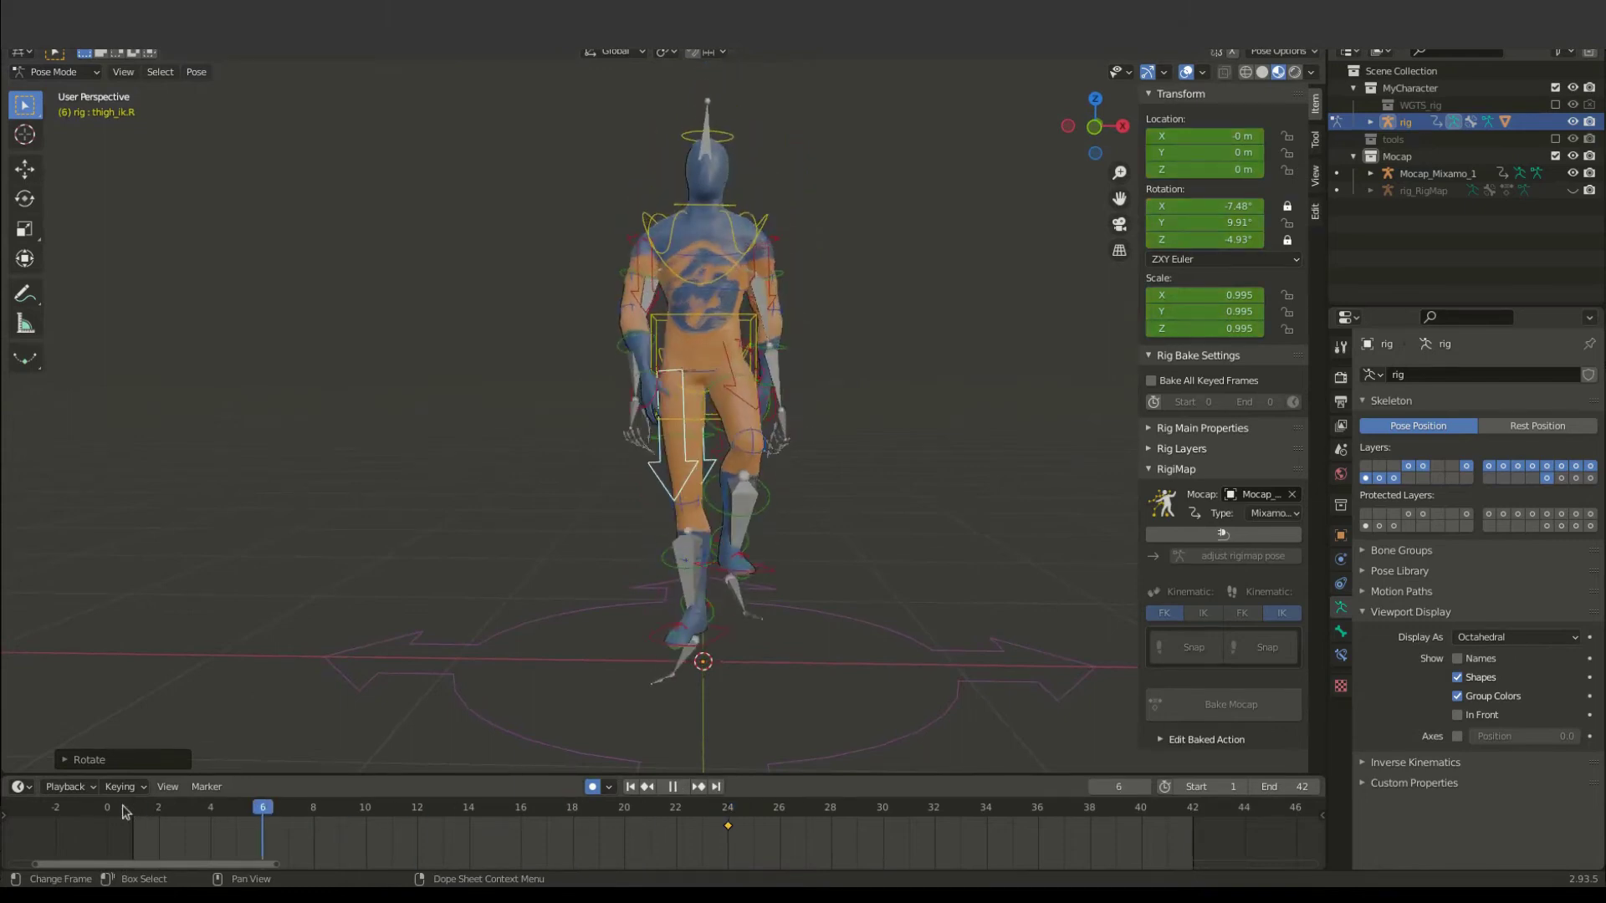
pyautogui.press('space')
pyautogui.click(623, 850)
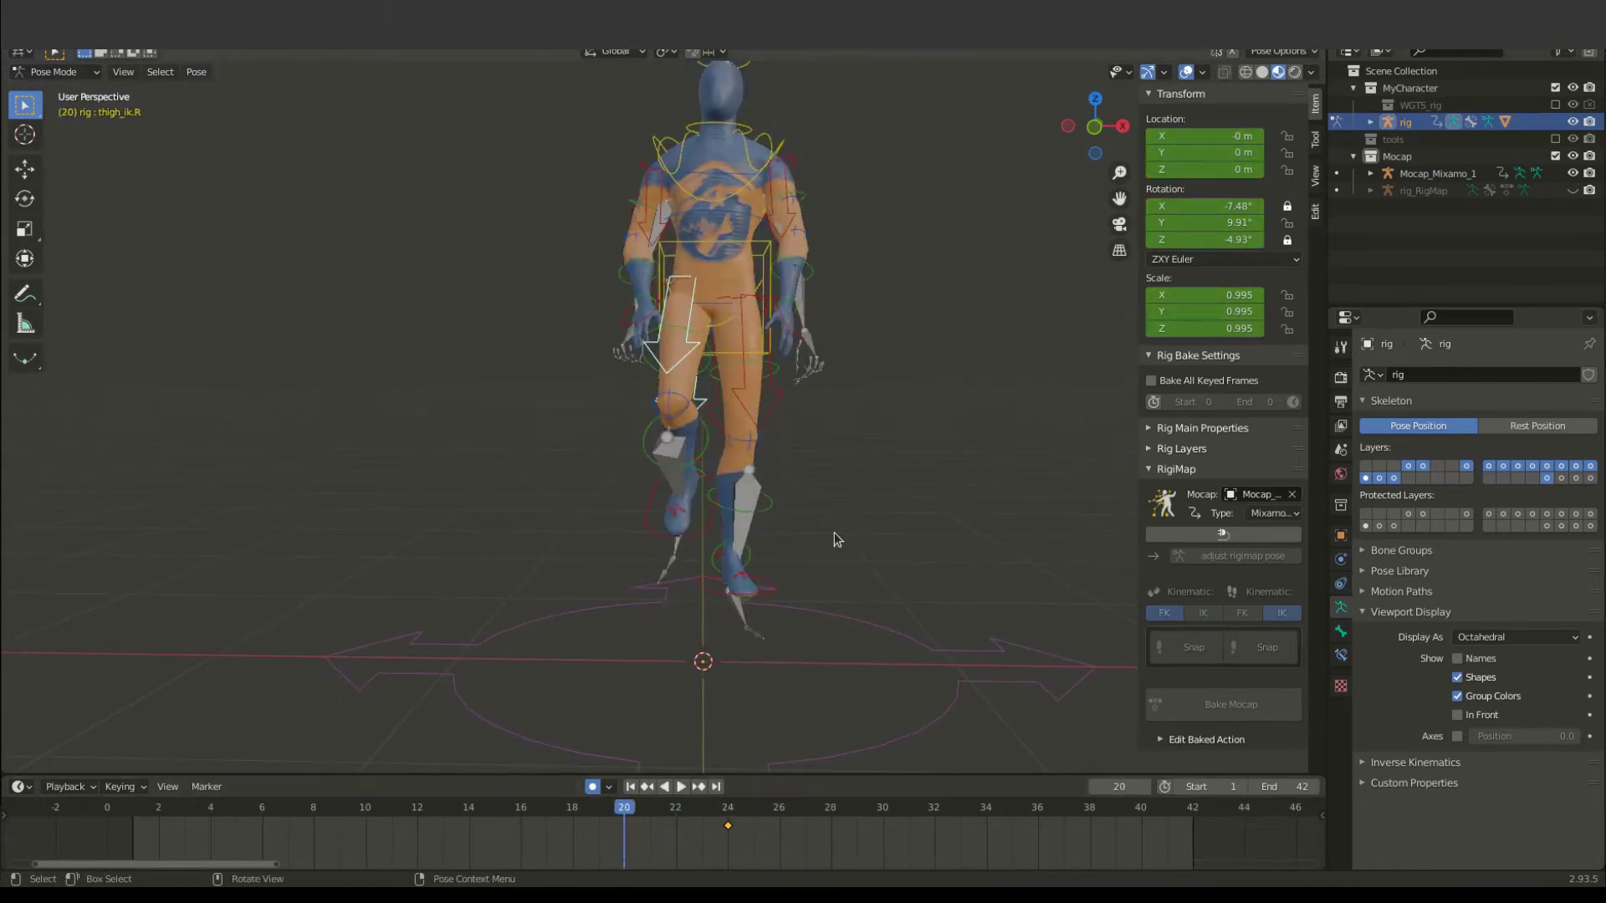
pyautogui.moveTo(831, 537); pyautogui.dragTo(778, 545, button='middle')
pyautogui.press('KP_3')
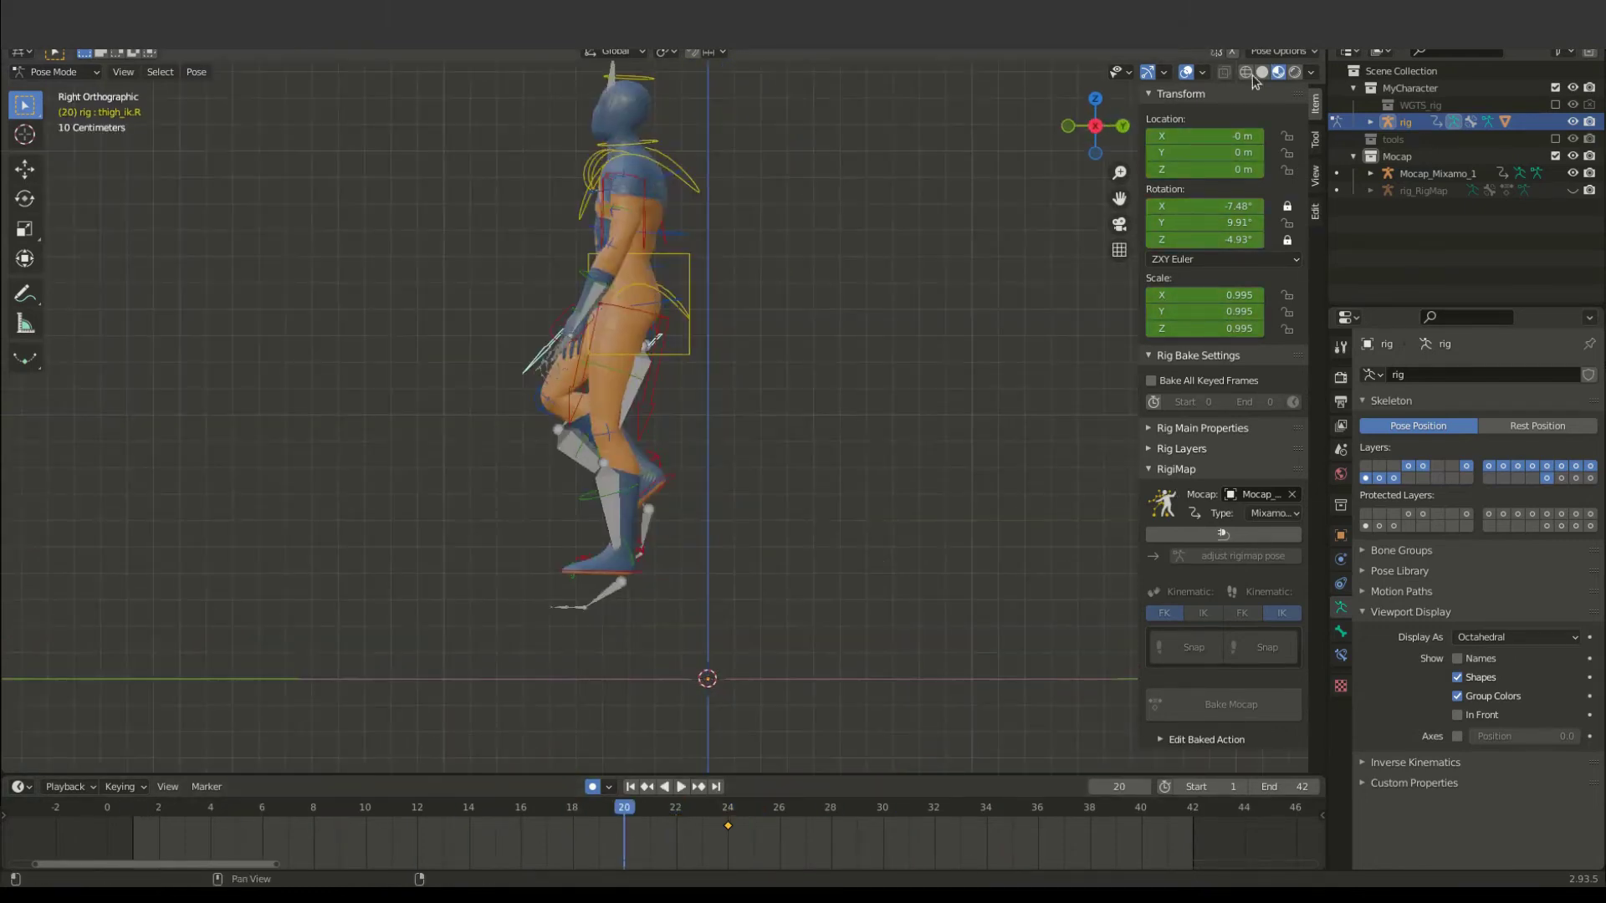
# Switch to Solid shading, zoom in, and replay the walk while selecting foot_ik.L and foot_ik.R.
pyautogui.click(1262, 72)
pyautogui.scroll(2, 751, 502)
pyautogui.scroll(2, 751, 502)
pyautogui.press('space')
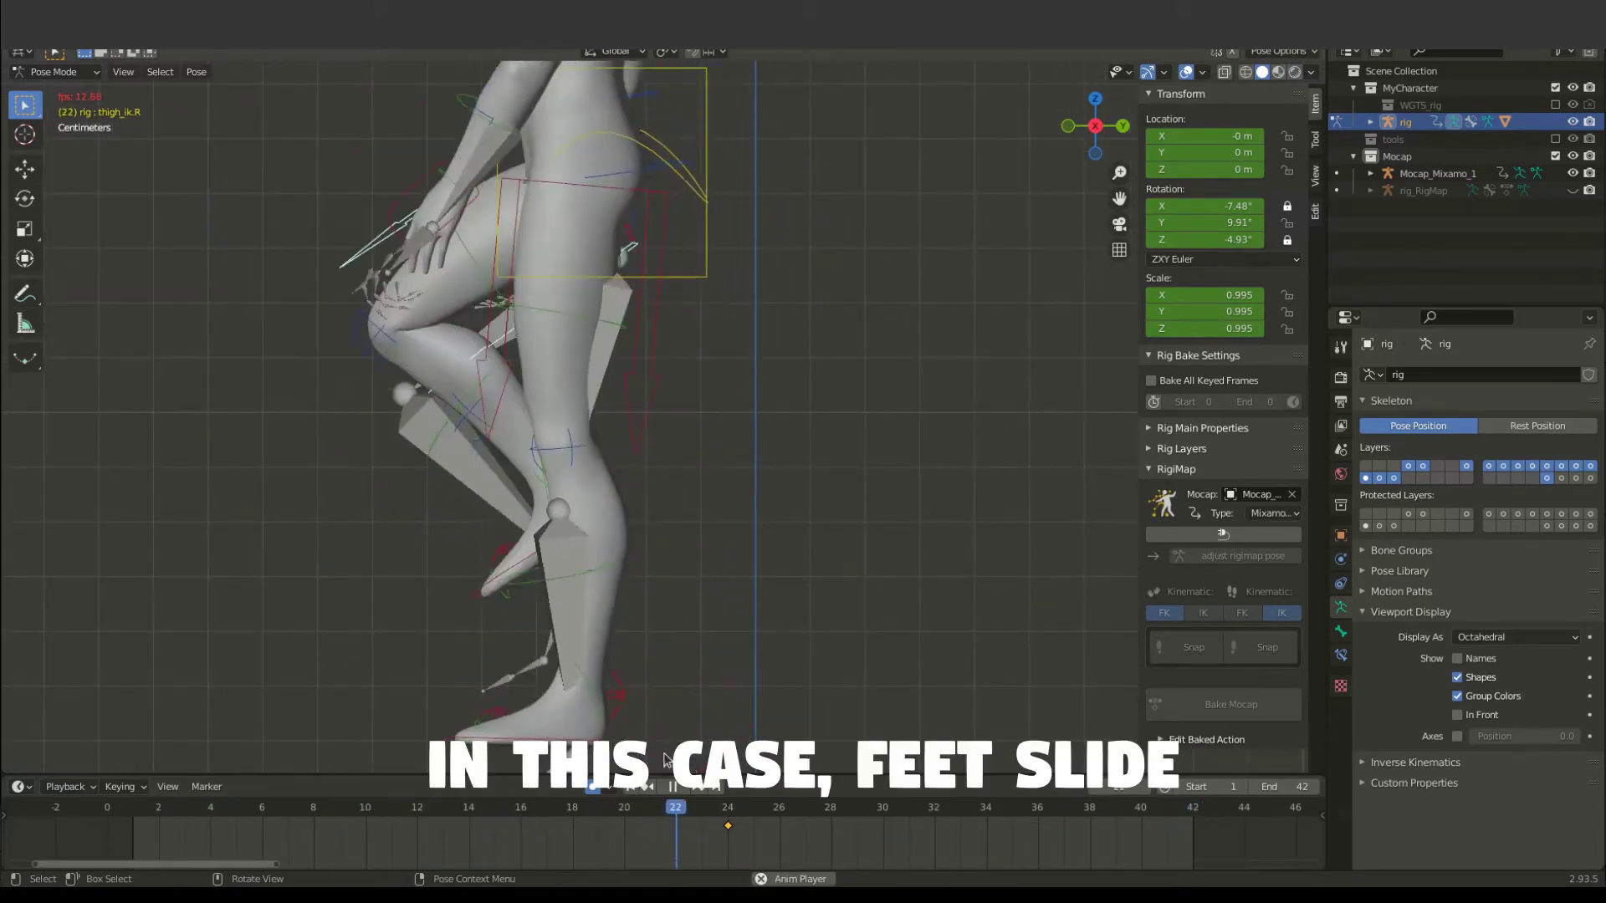
pyautogui.click(585, 728)
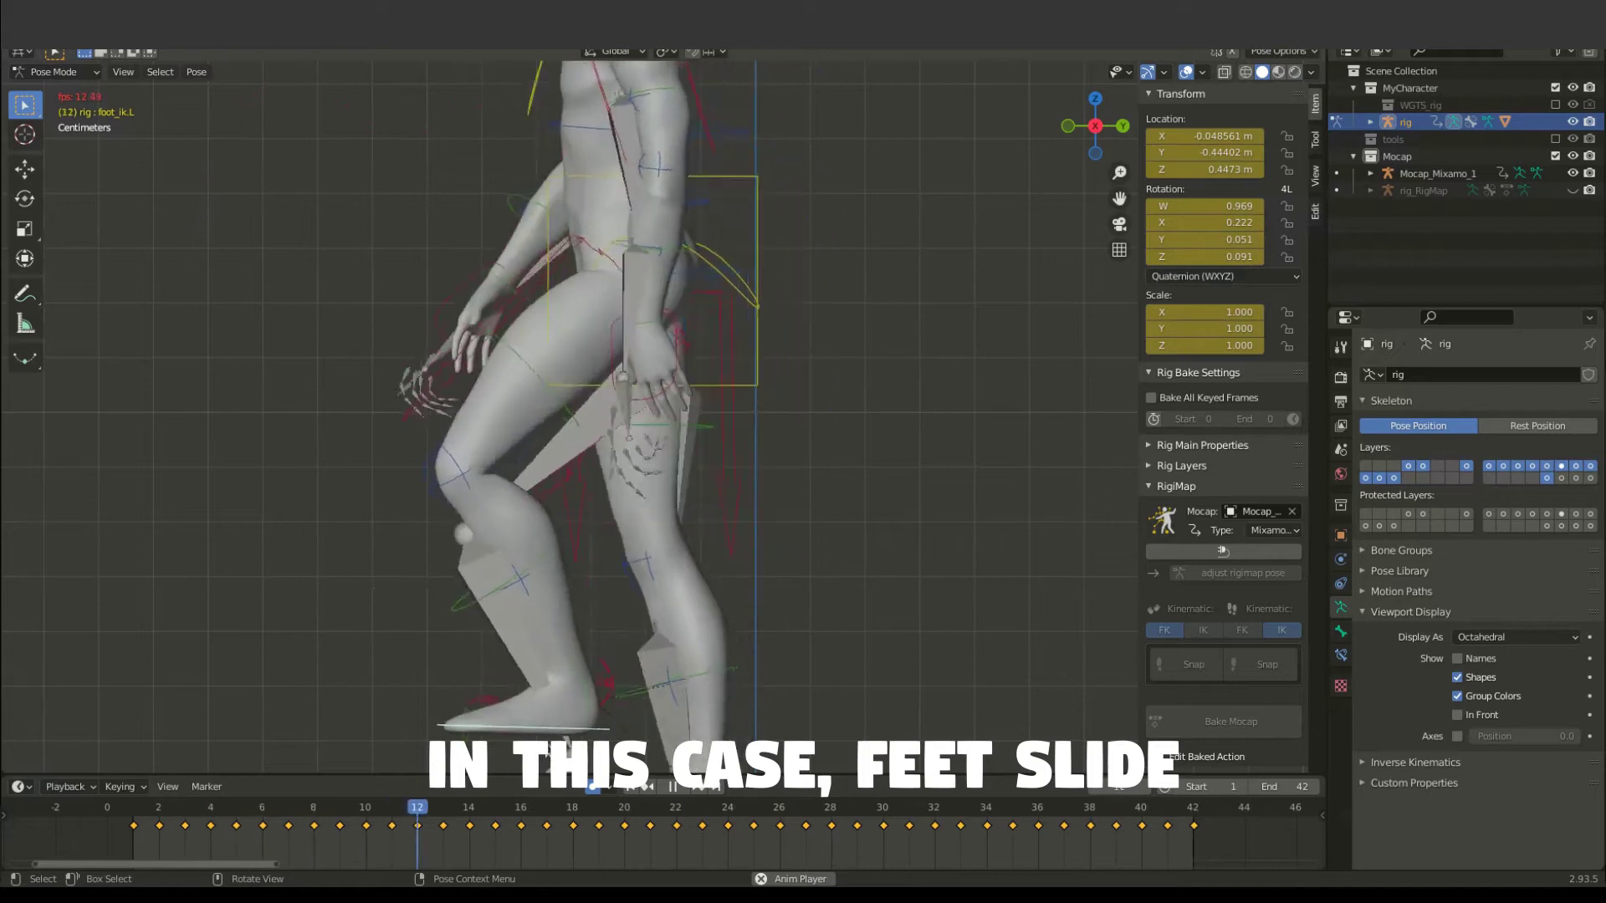
pyautogui.press('space')
pyautogui.press('space')
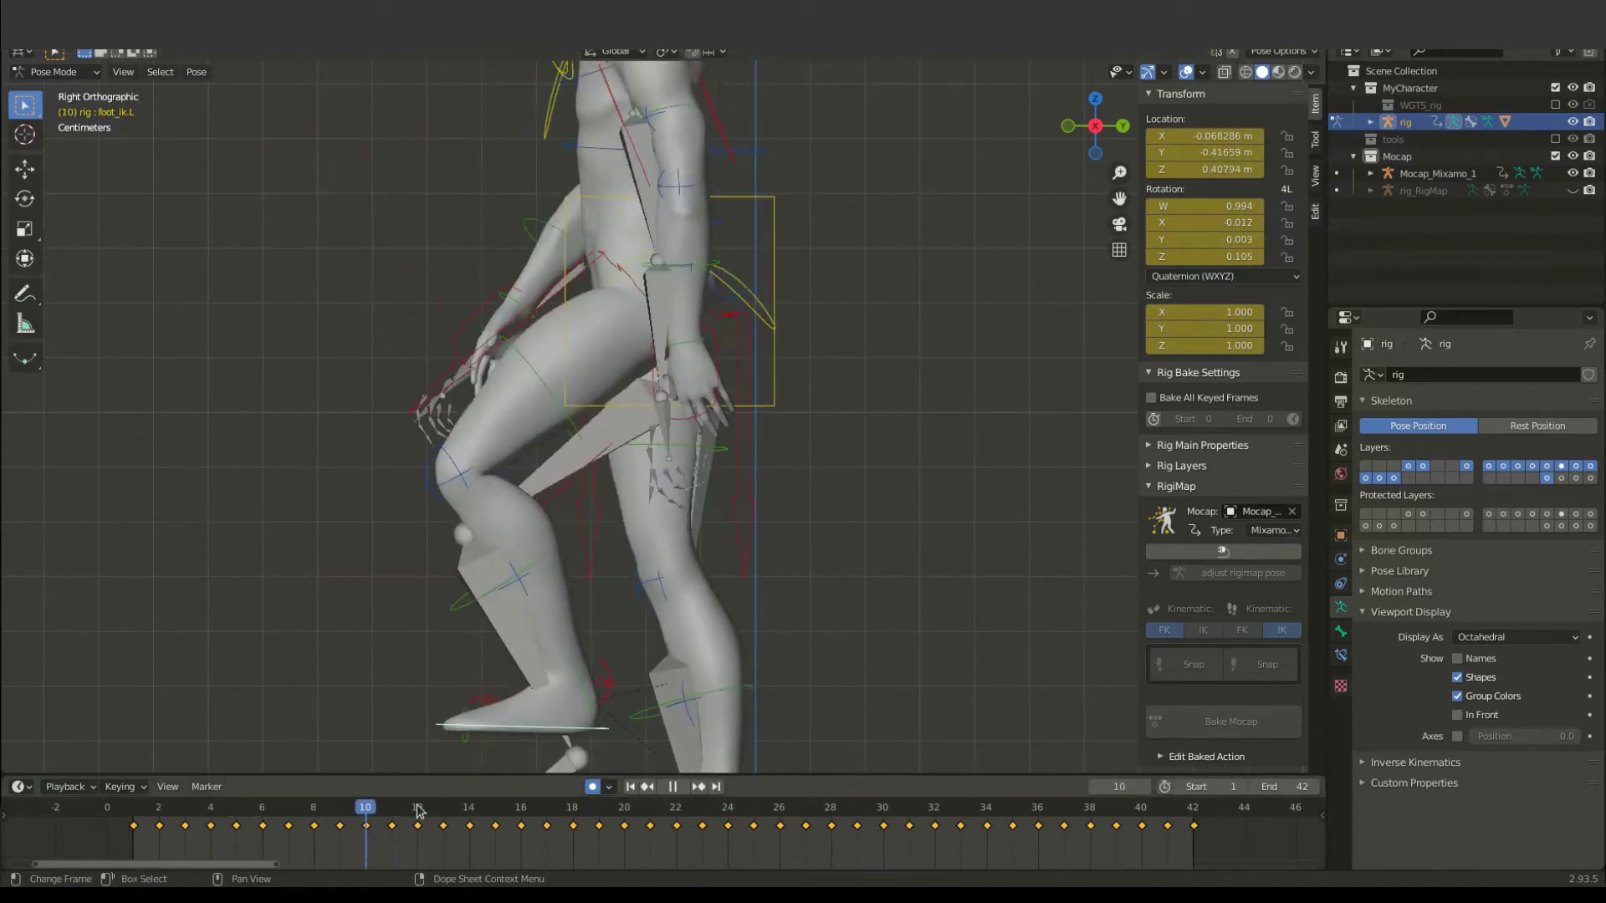
pyautogui.click(460, 599)
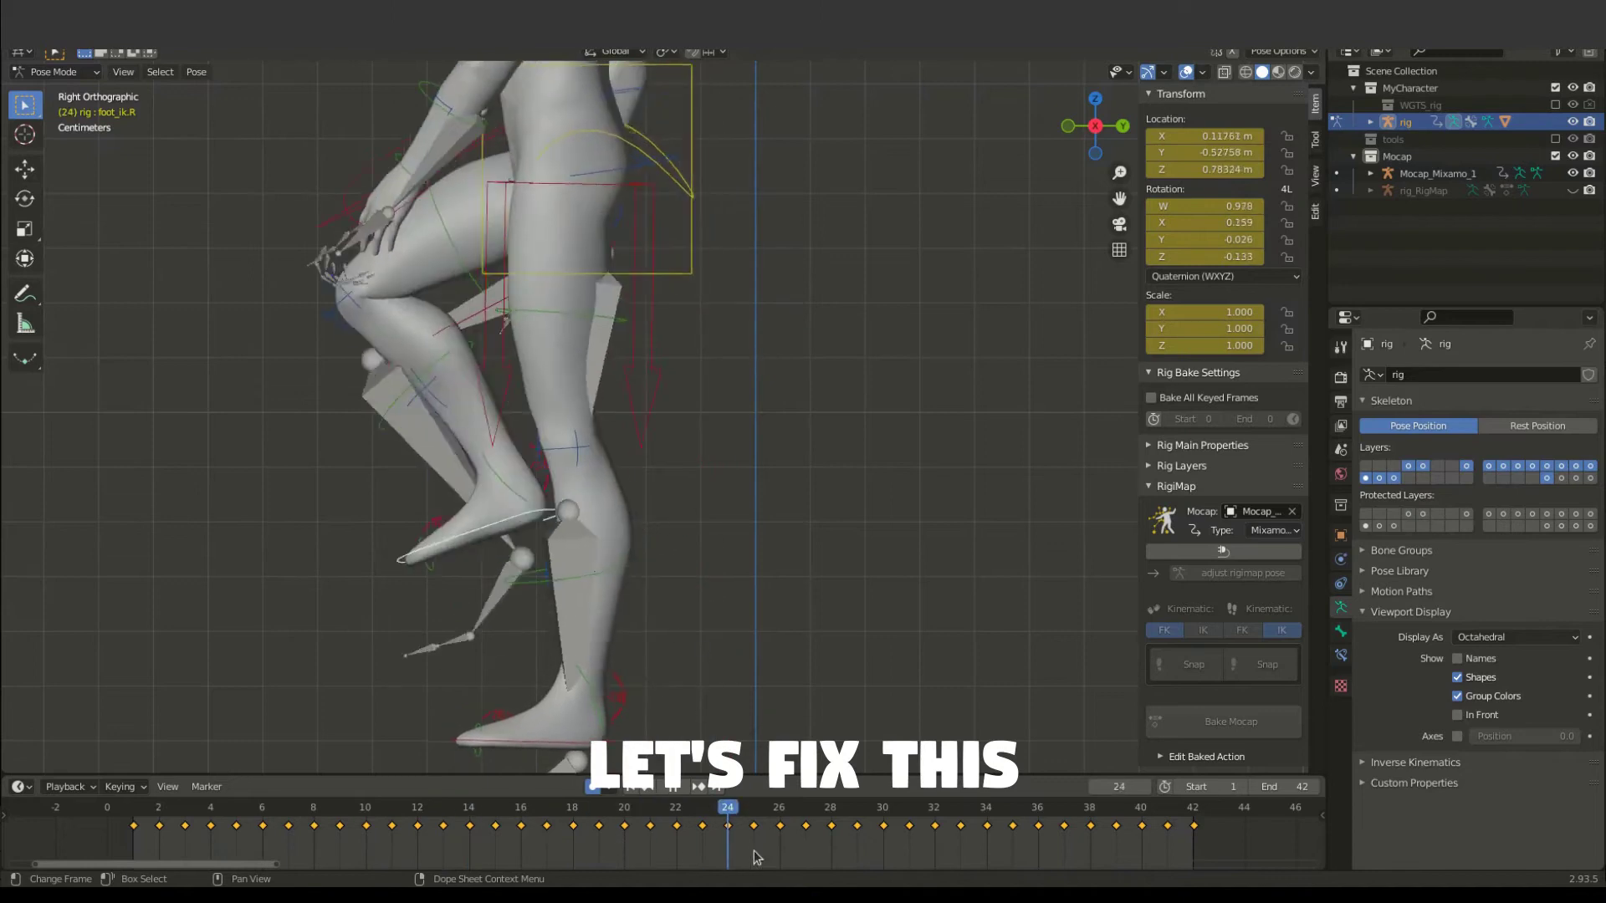
# Open the Edit Baked Action options and adjust the foot-sticking threshold while scrubbing for foot slide.
pyautogui.press('space')
pyautogui.click(1154, 757)
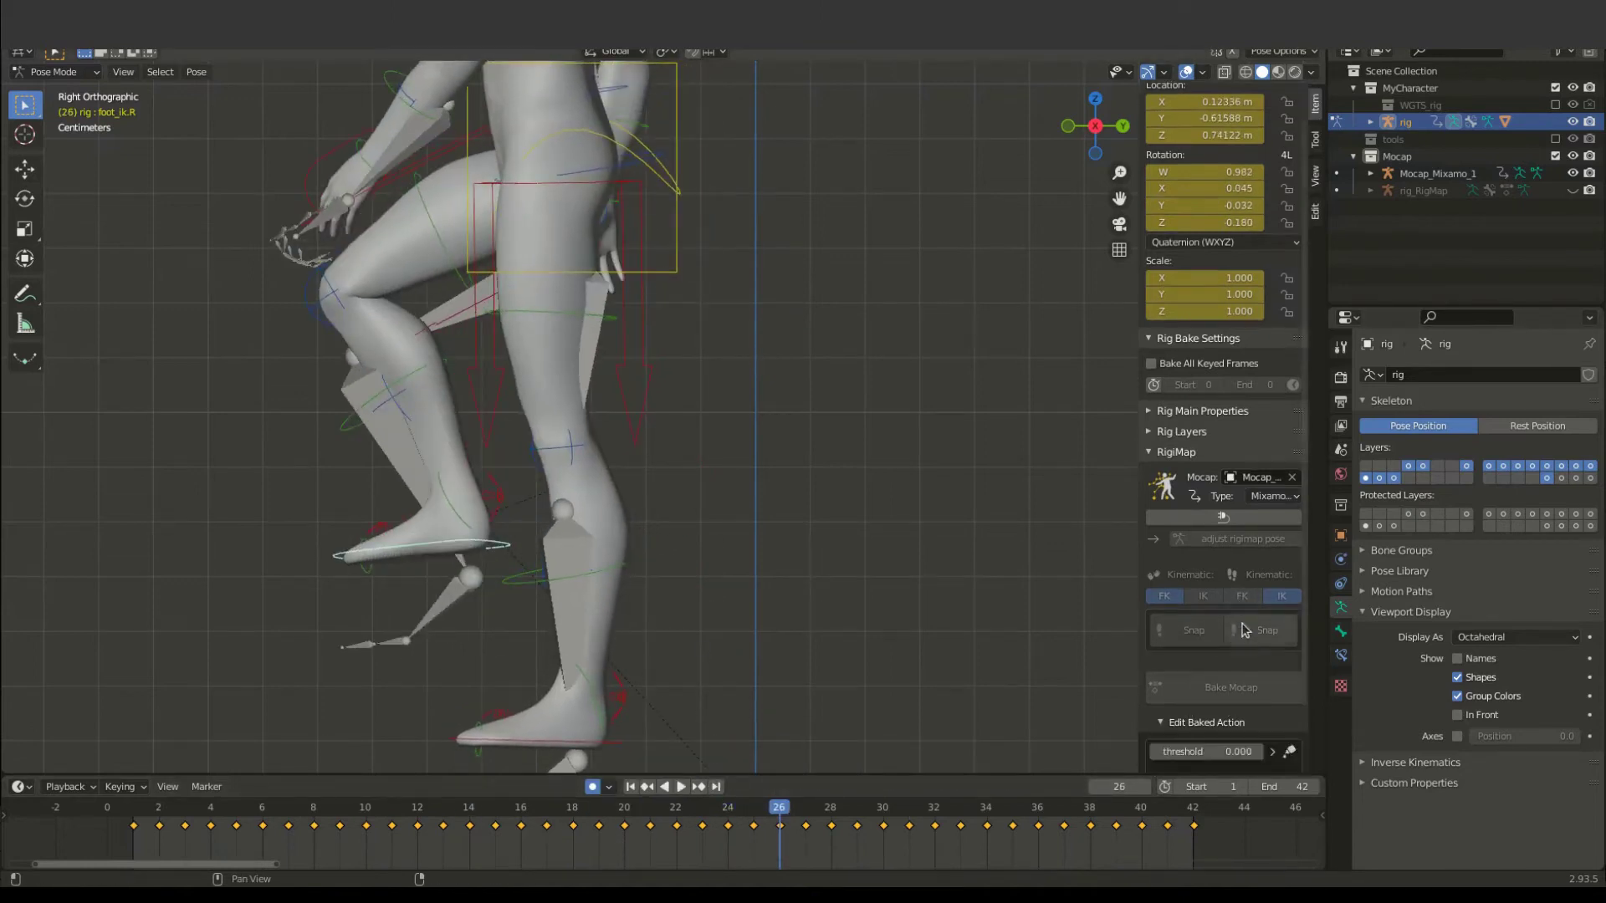
pyautogui.scroll(-3, 1237, 668)
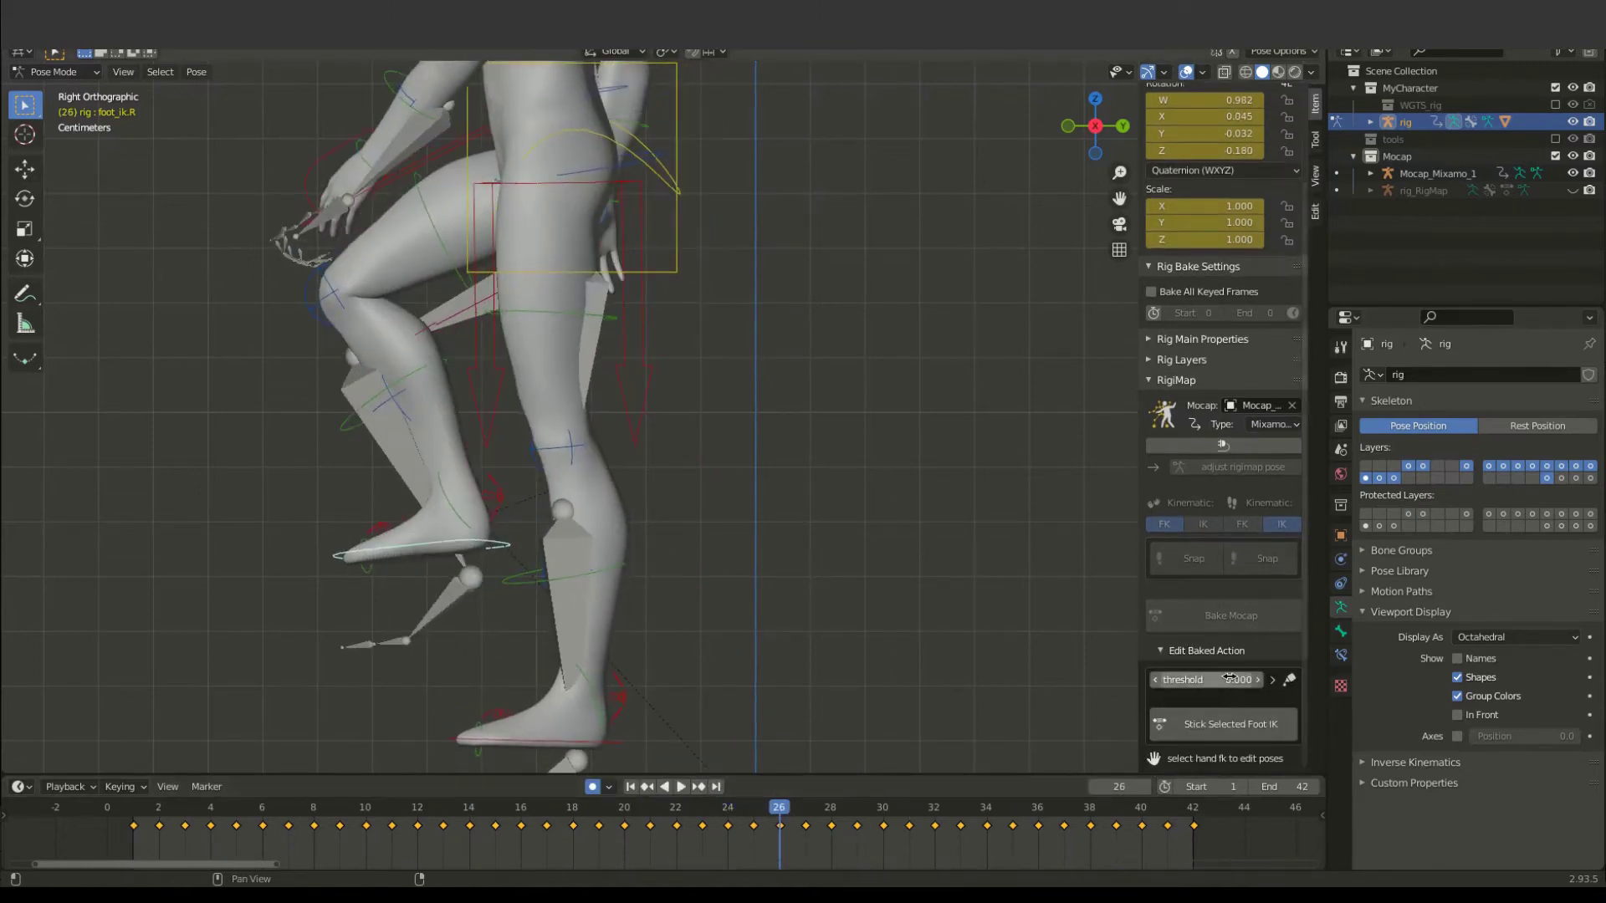
pyautogui.moveTo(1228, 680); pyautogui.dragTo(1240, 680)
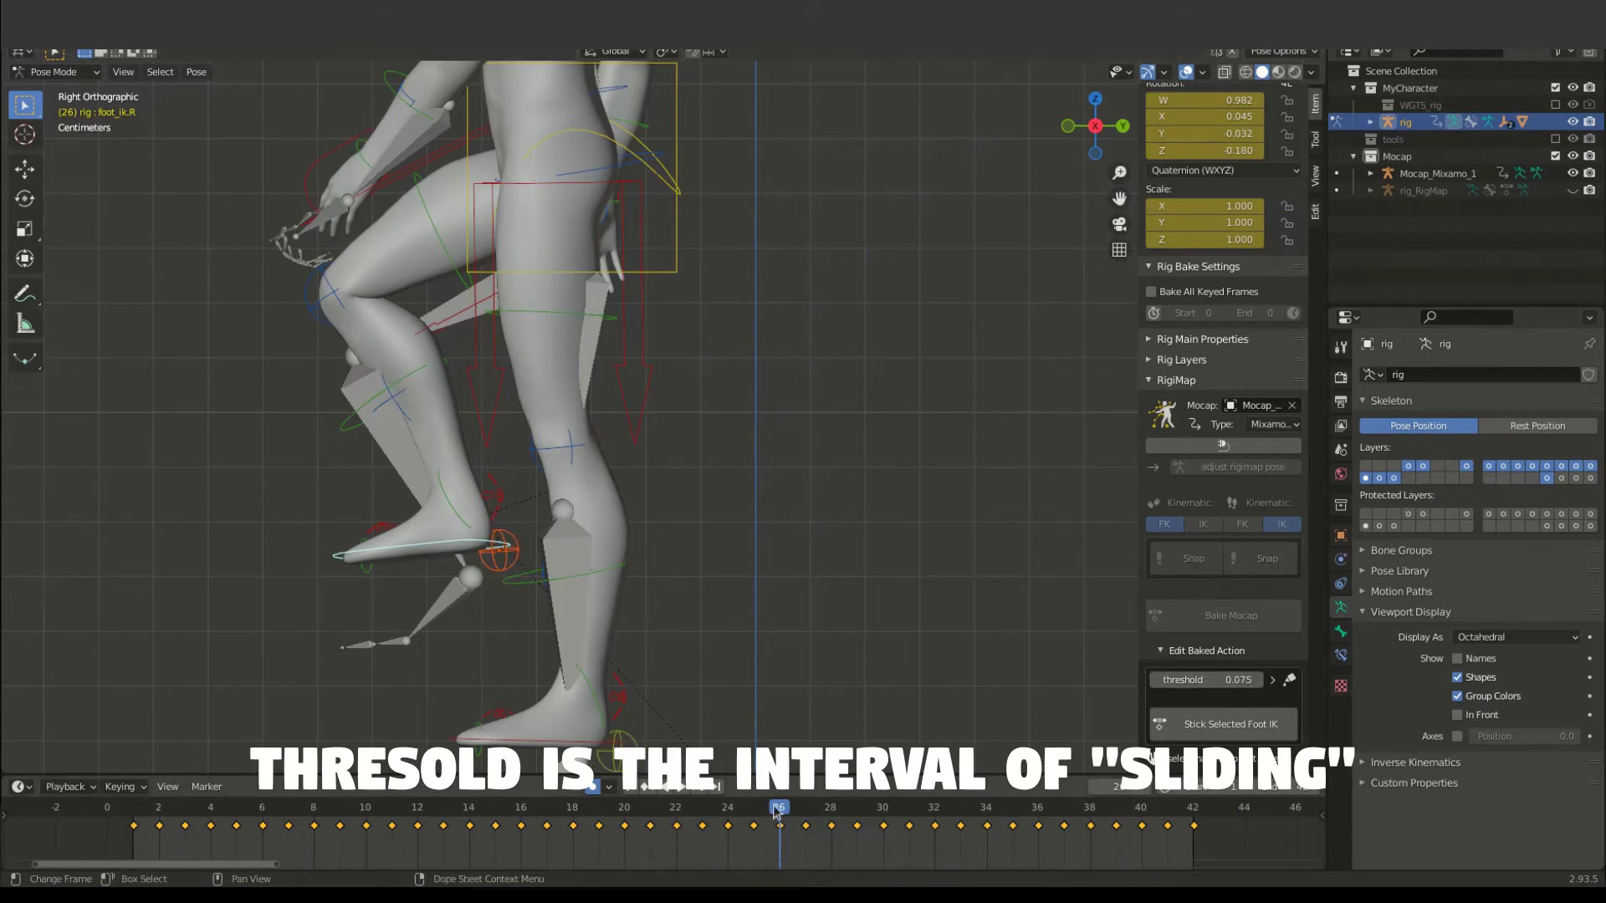
pyautogui.moveTo(777, 811); pyautogui.dragTo(883, 809)
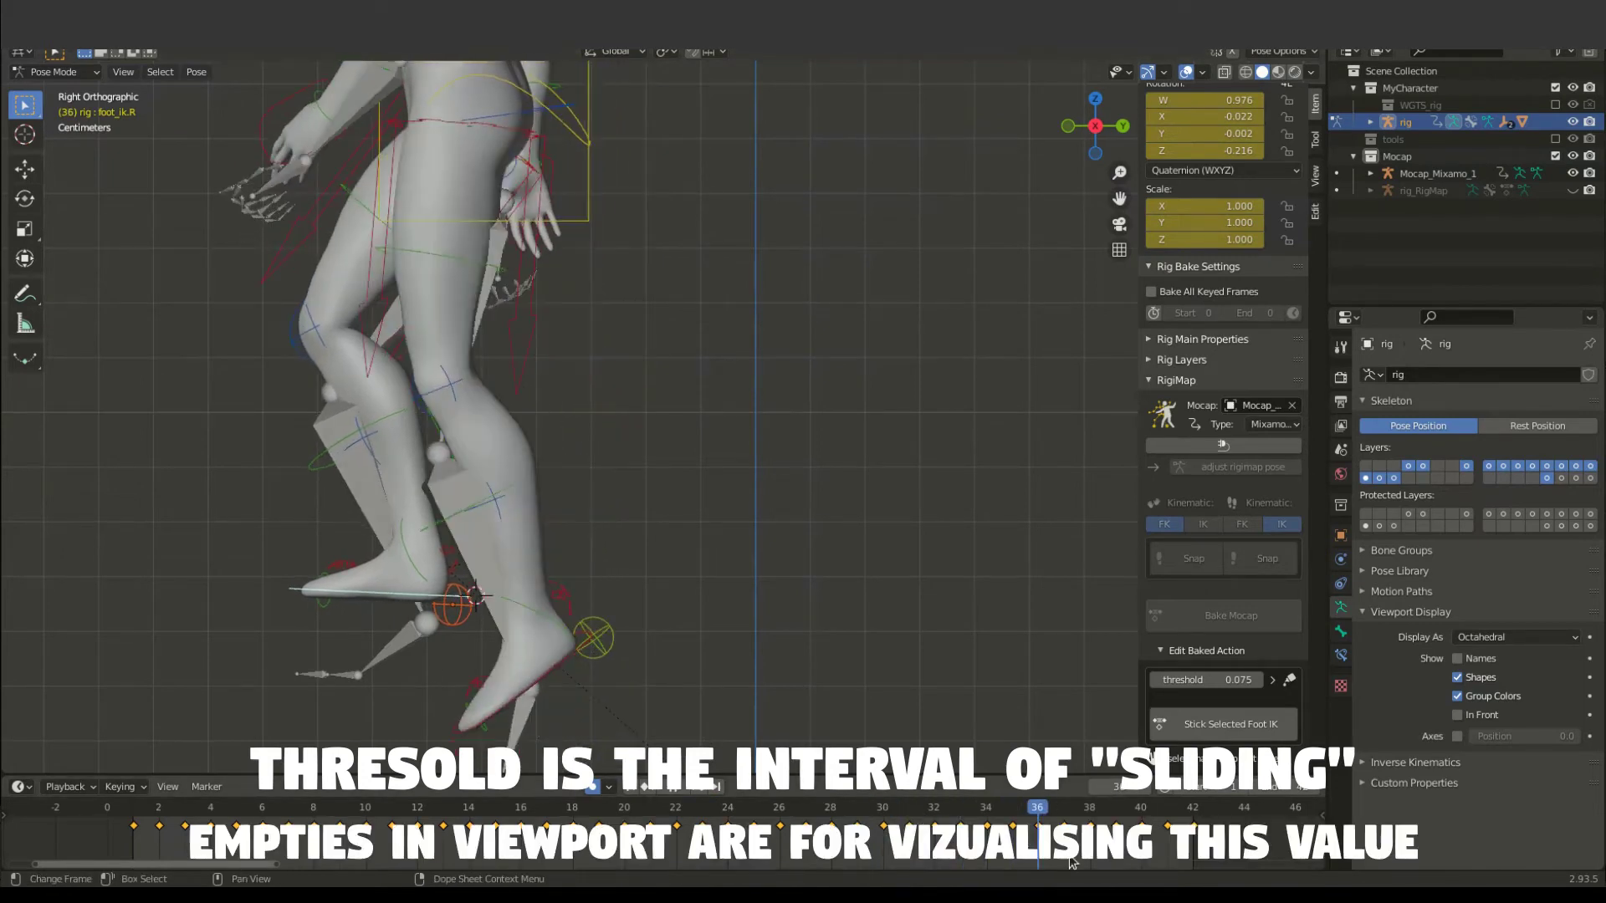
pyautogui.moveTo(882, 809)
pyautogui.mouseDown()
pyautogui.moveTo(1218, 810)
pyautogui.moveTo(1037, 809)
pyautogui.moveTo(1140, 810)
pyautogui.moveTo(1062, 810)
pyautogui.mouseUp()
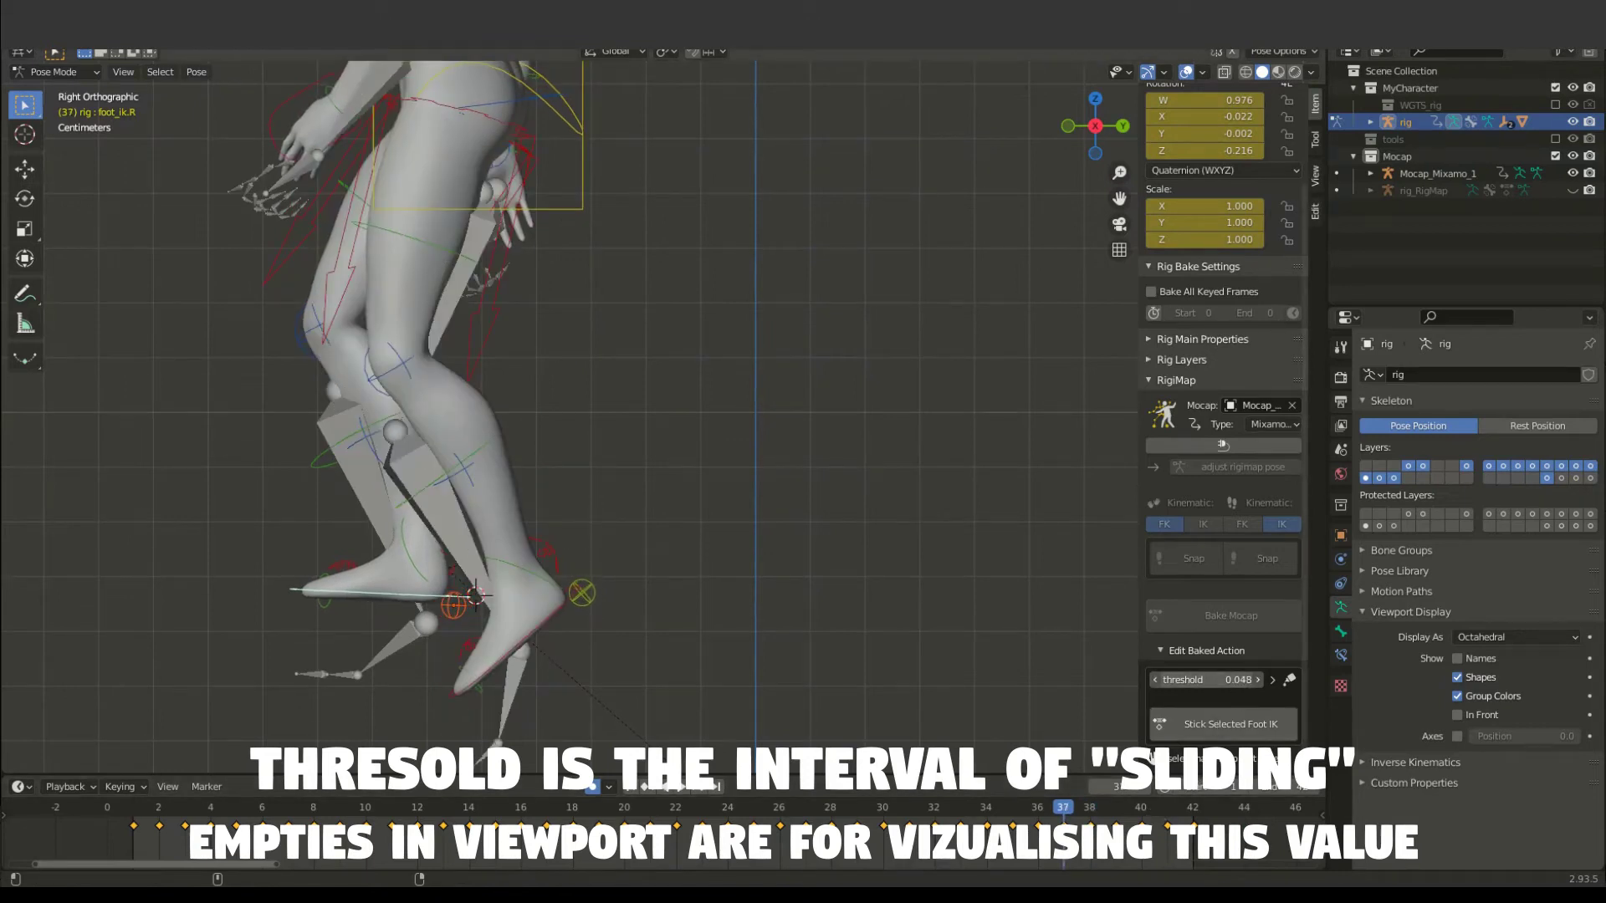
# Lower the threshold to 0.063 at frame 29 and bring up Stick Selected Foot IK options.
pyautogui.moveTo(1209, 679); pyautogui.dragTo(1200, 679)
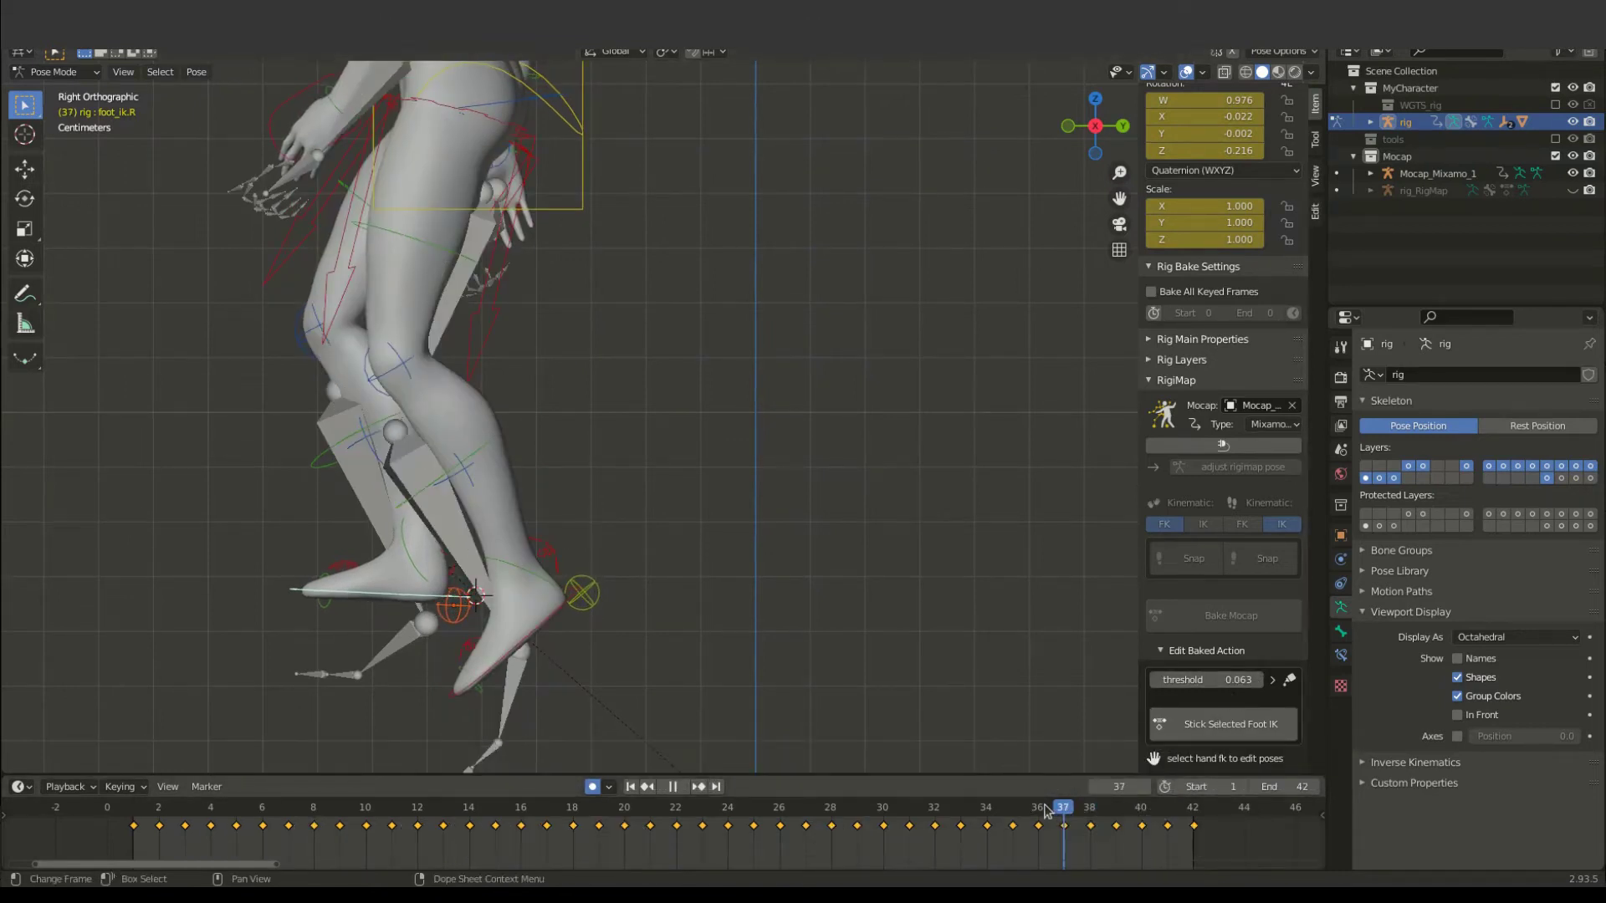
pyautogui.moveTo(1045, 810); pyautogui.dragTo(856, 810)
pyautogui.click(1229, 724)
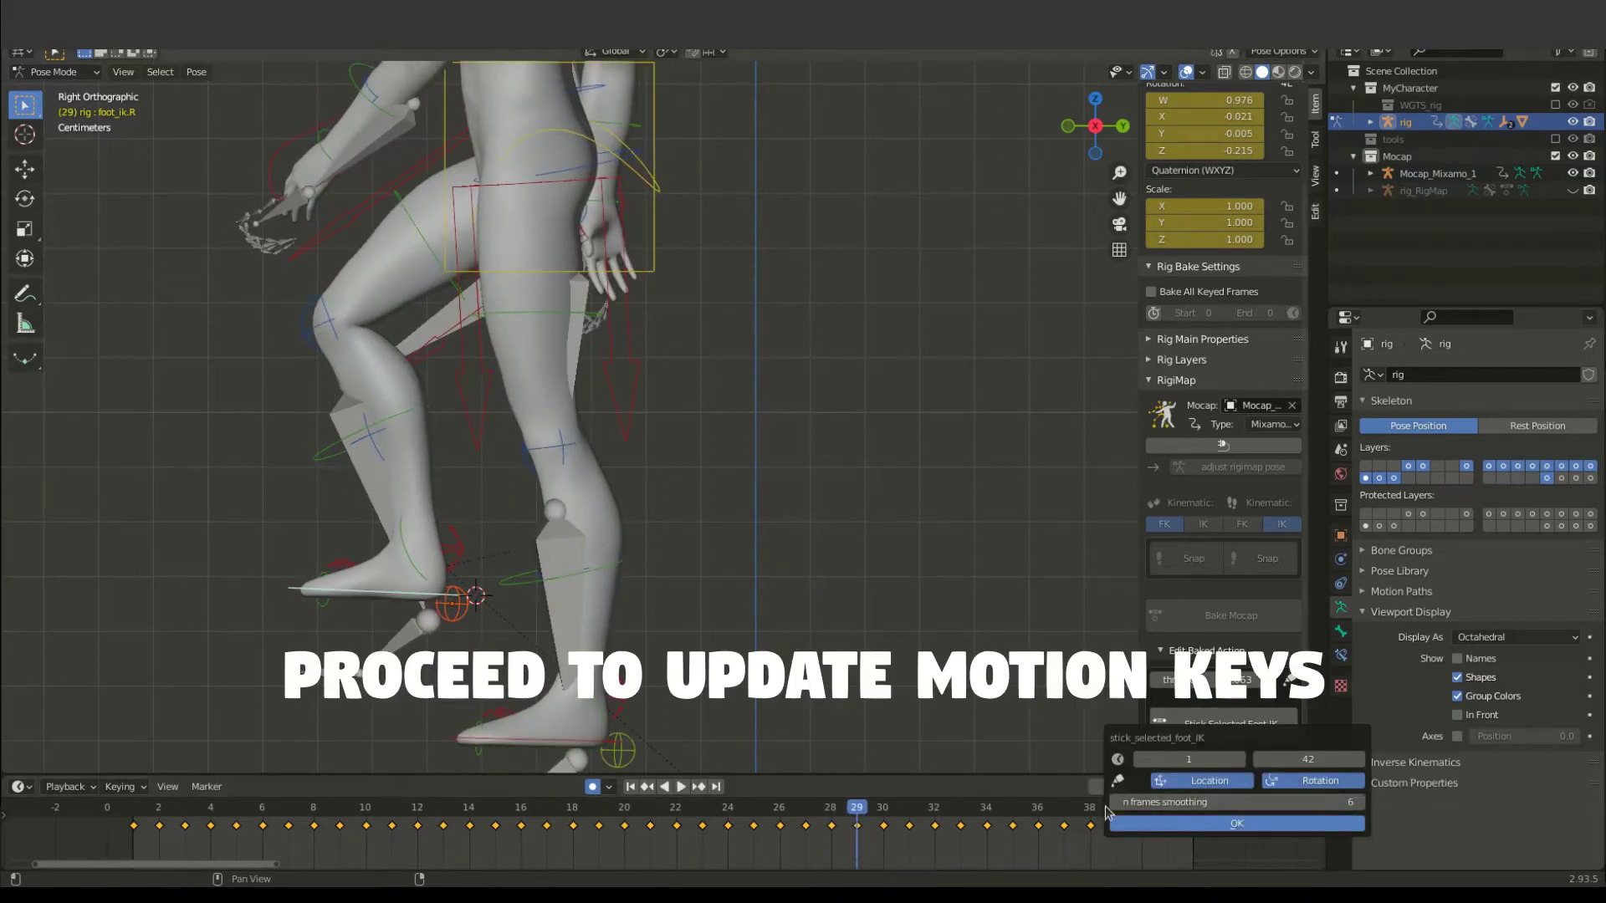
# Stick foot_ik.R over frames 1–42 with 4-frame smoothing and replay the corrected walk.
pyautogui.click(1253, 824)
pyautogui.hotkey('shift', 'Left')
pyautogui.press('space')
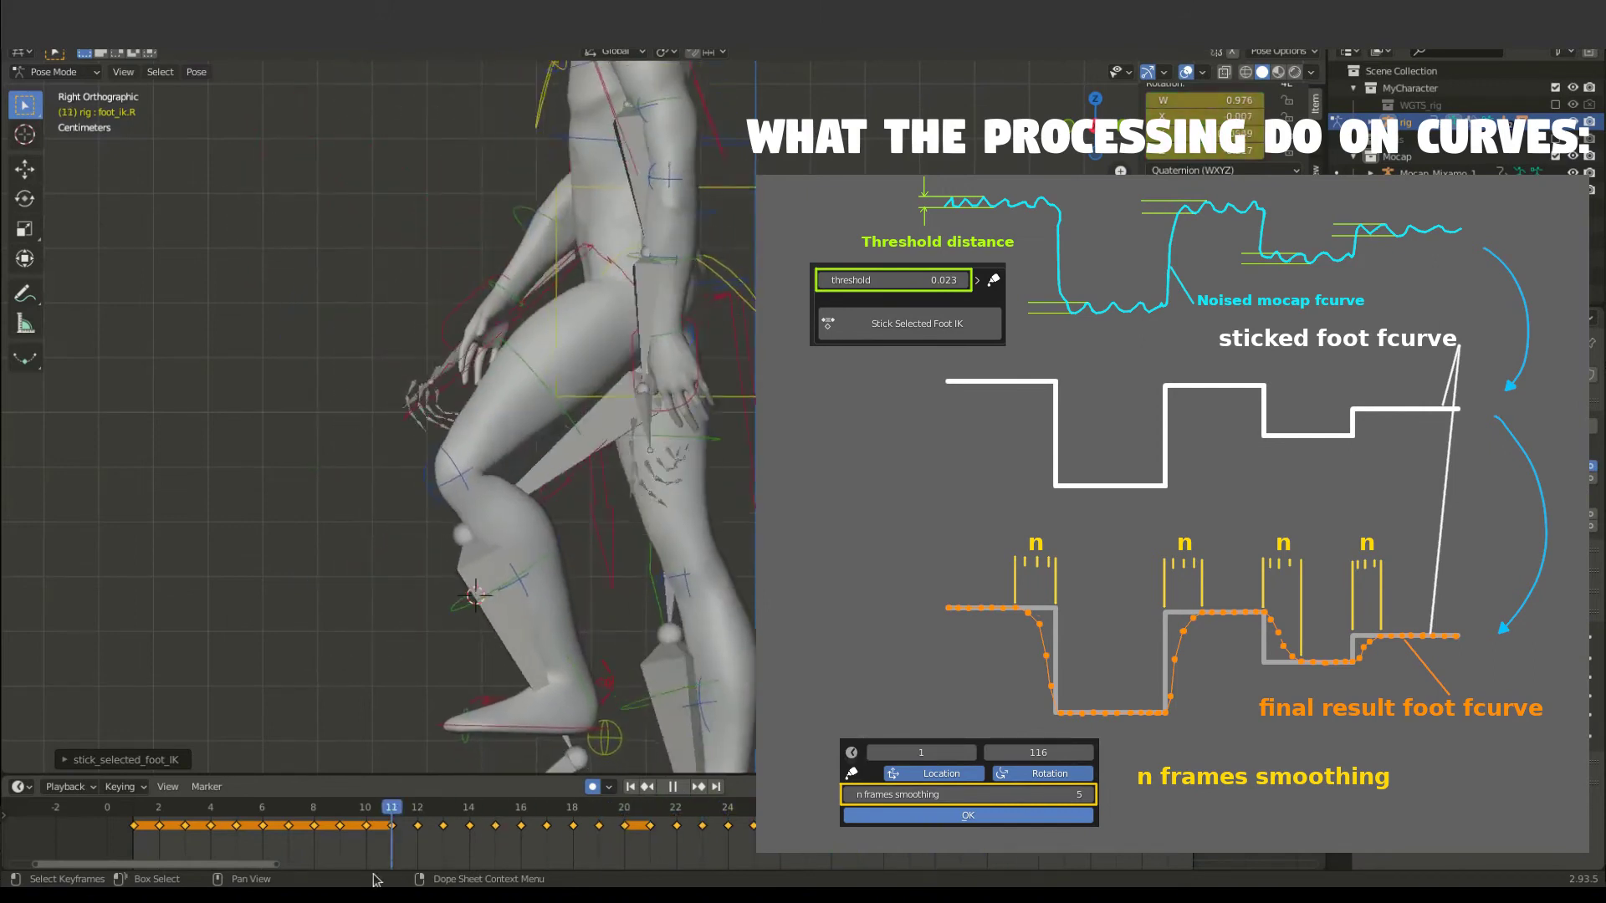
pyautogui.press('space')
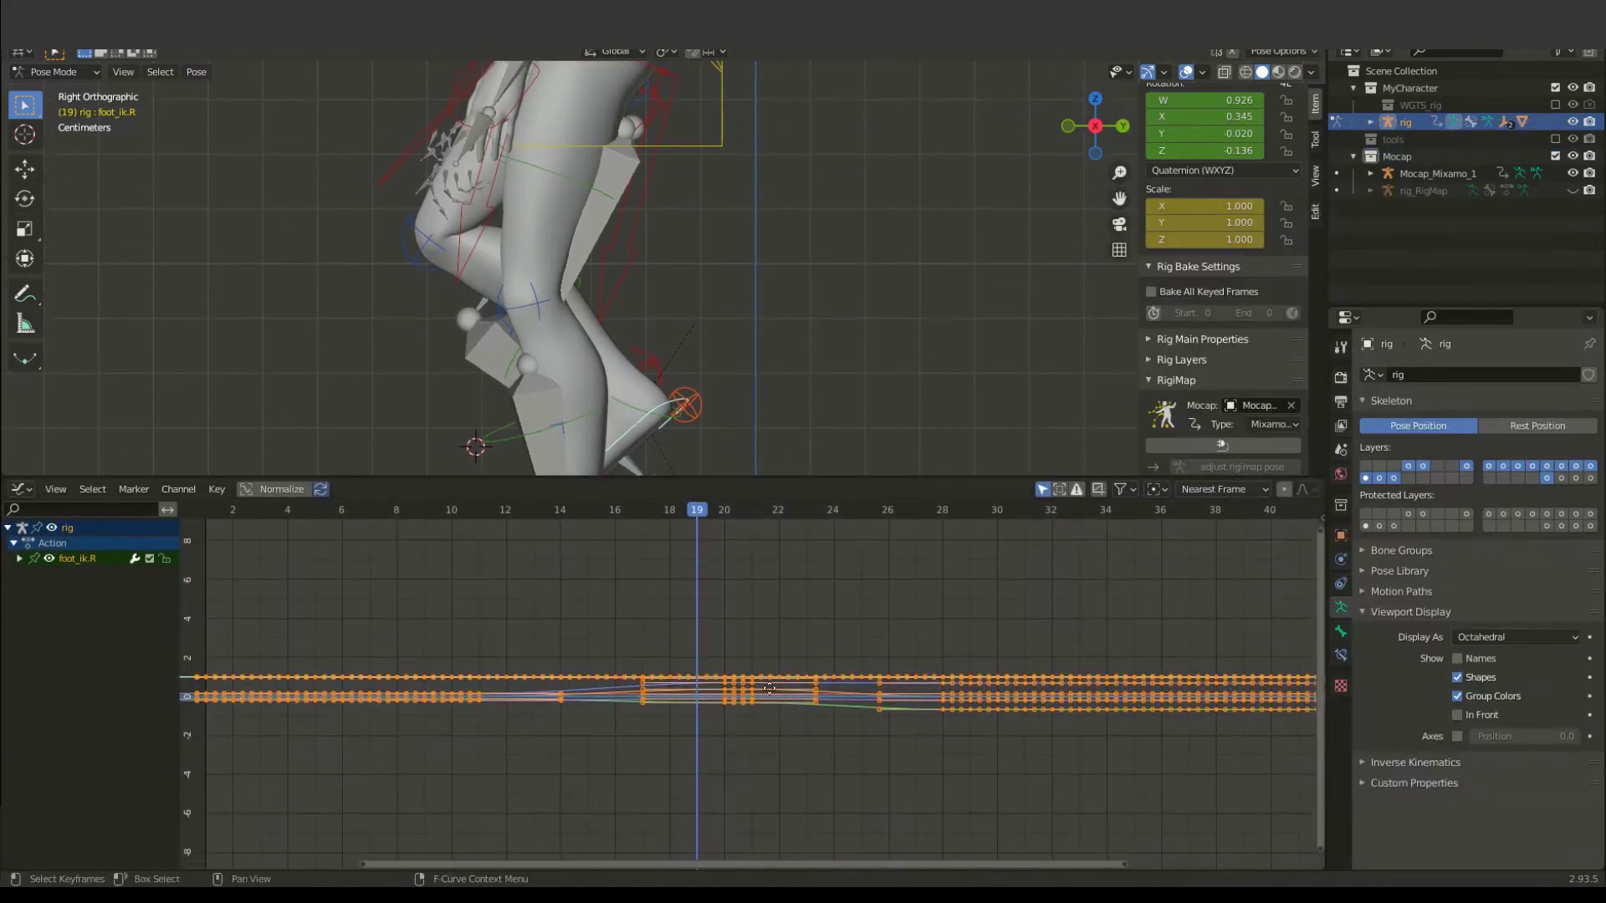
# Stretch and rescale the Graph Editor view to fit the right foot's curves.
pyautogui.keyDown('ctrl'); pyautogui.moveTo(769, 688); pyautogui.dragTo(878, 735, button='middle'); pyautogui.keyUp('ctrl')
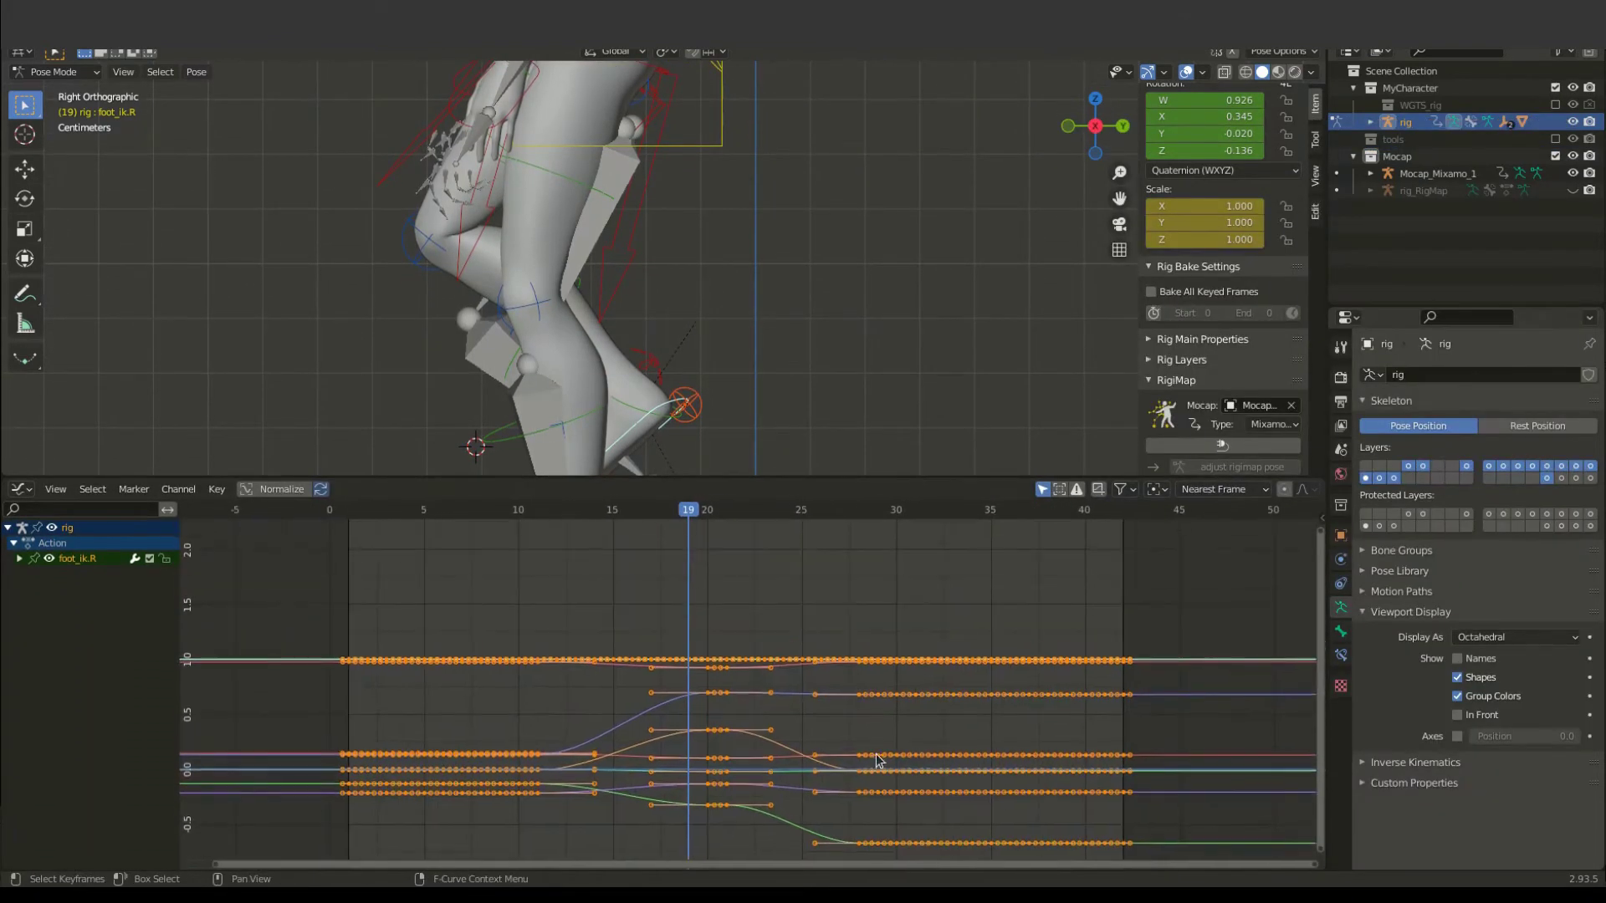
pyautogui.moveTo(696, 512)
pyautogui.mouseDown()
pyautogui.moveTo(729, 513)
pyautogui.moveTo(710, 515)
pyautogui.mouseUp()
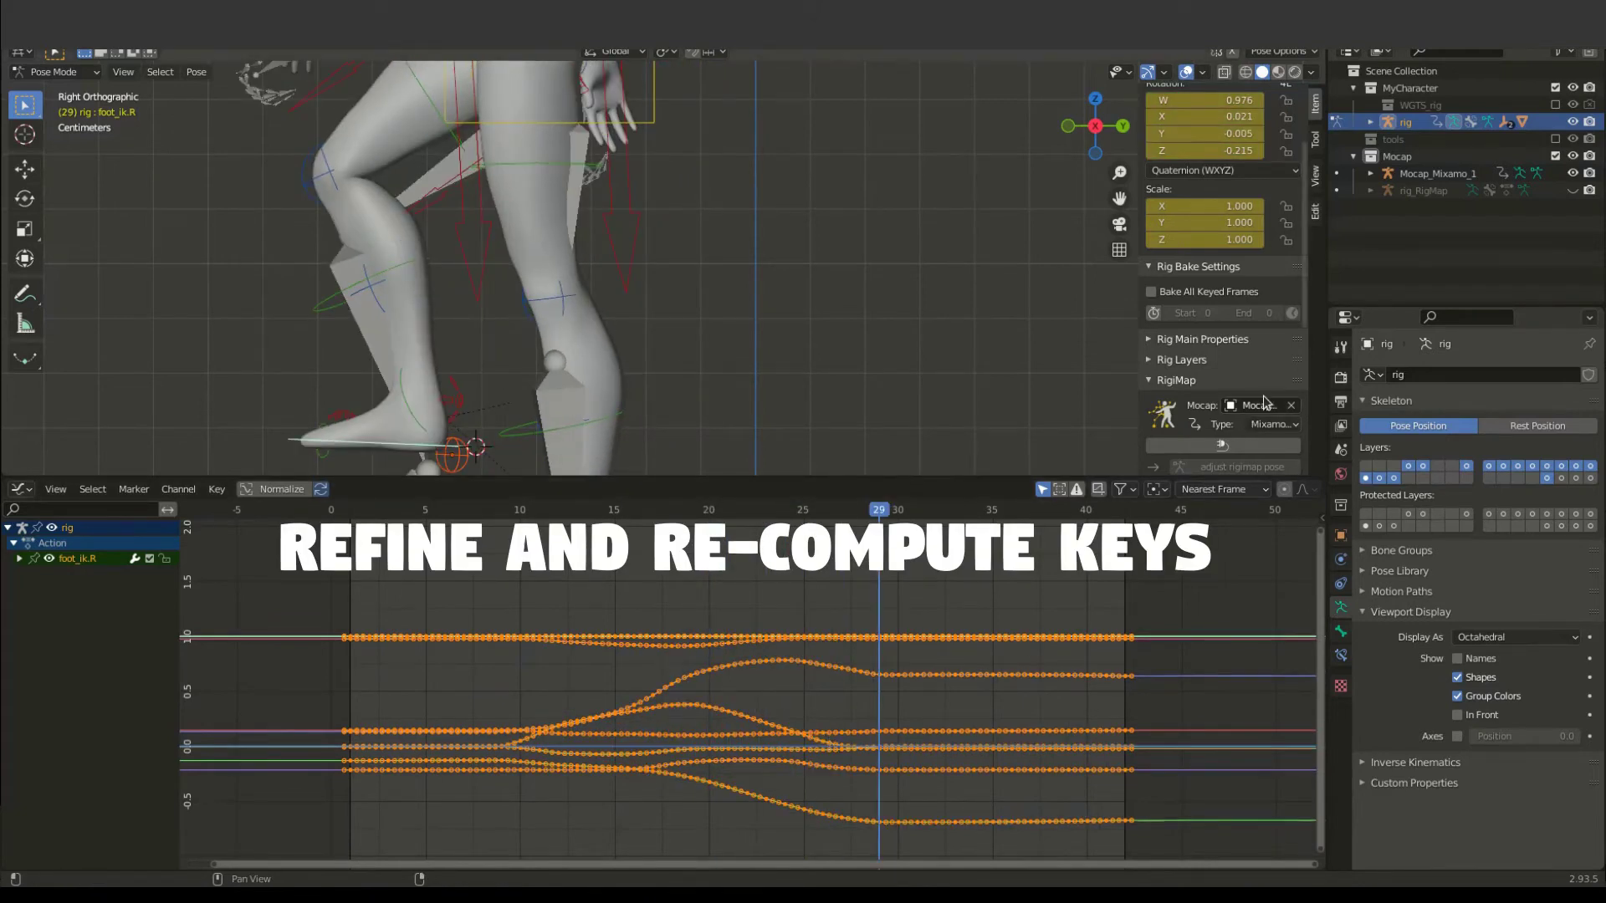
pyautogui.scroll(-2, 1262, 410)
pyautogui.scroll(-4, 1256, 431)
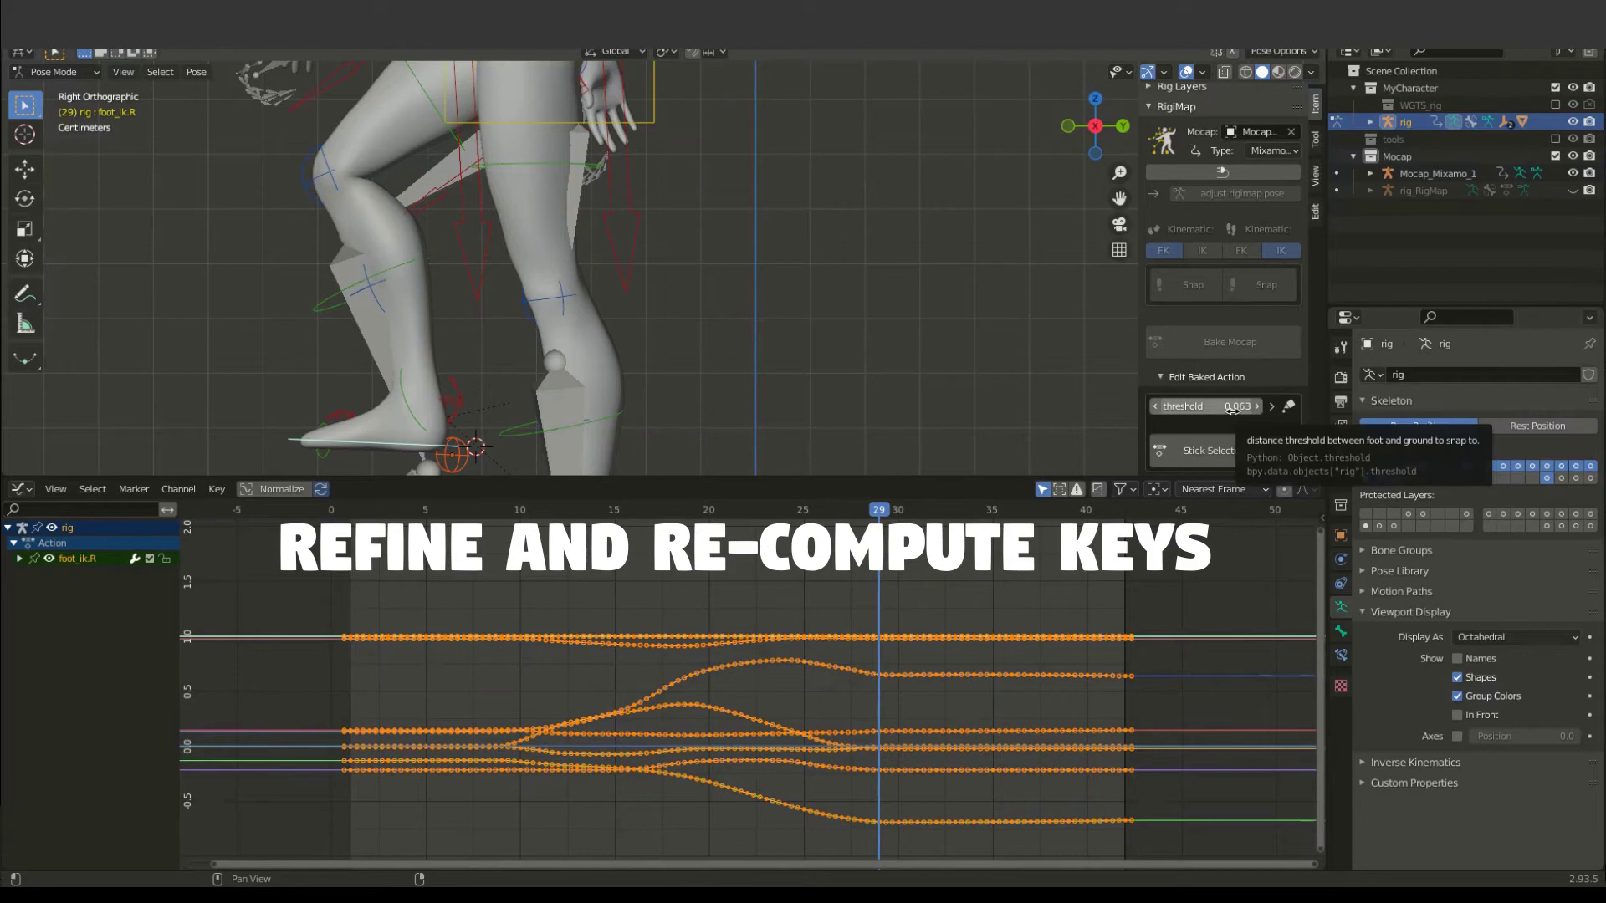
# Re-stick foot_ik.R with threshold 0.069 and scrub the walk from frame 19.
pyautogui.click(1227, 459)
pyautogui.press('Return')
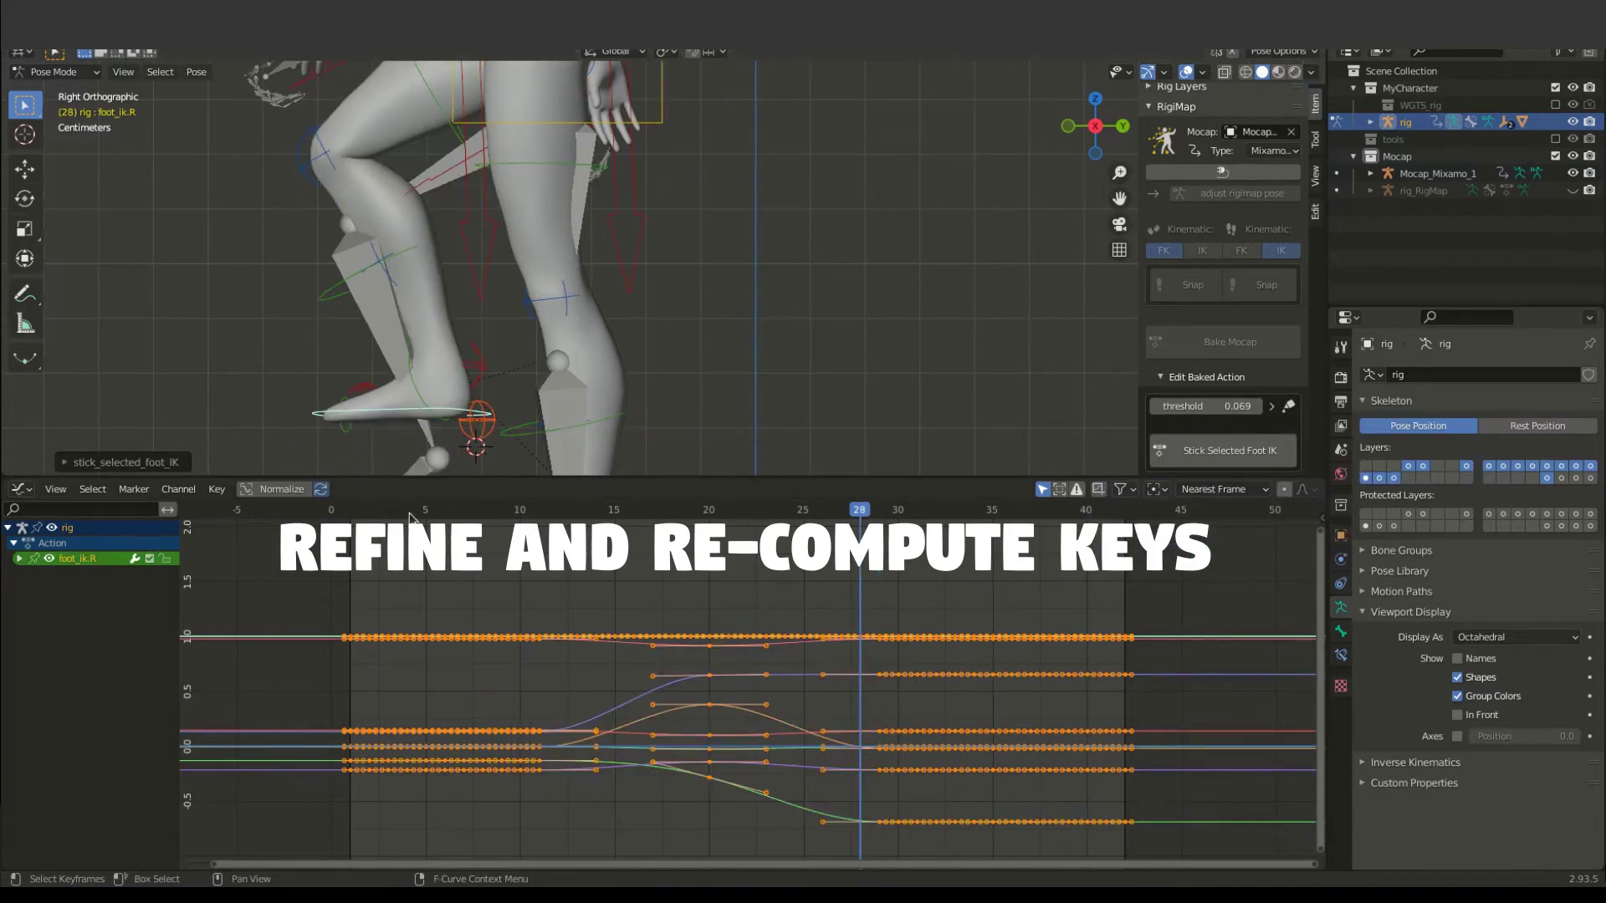
pyautogui.moveTo(410, 514); pyautogui.dragTo(689, 512)
pyautogui.moveTo(485, 569)
pyautogui.mouseDown()
pyautogui.moveTo(1106, 640)
pyautogui.moveTo(457, 636)
pyautogui.moveTo(965, 680)
pyautogui.mouseUp()
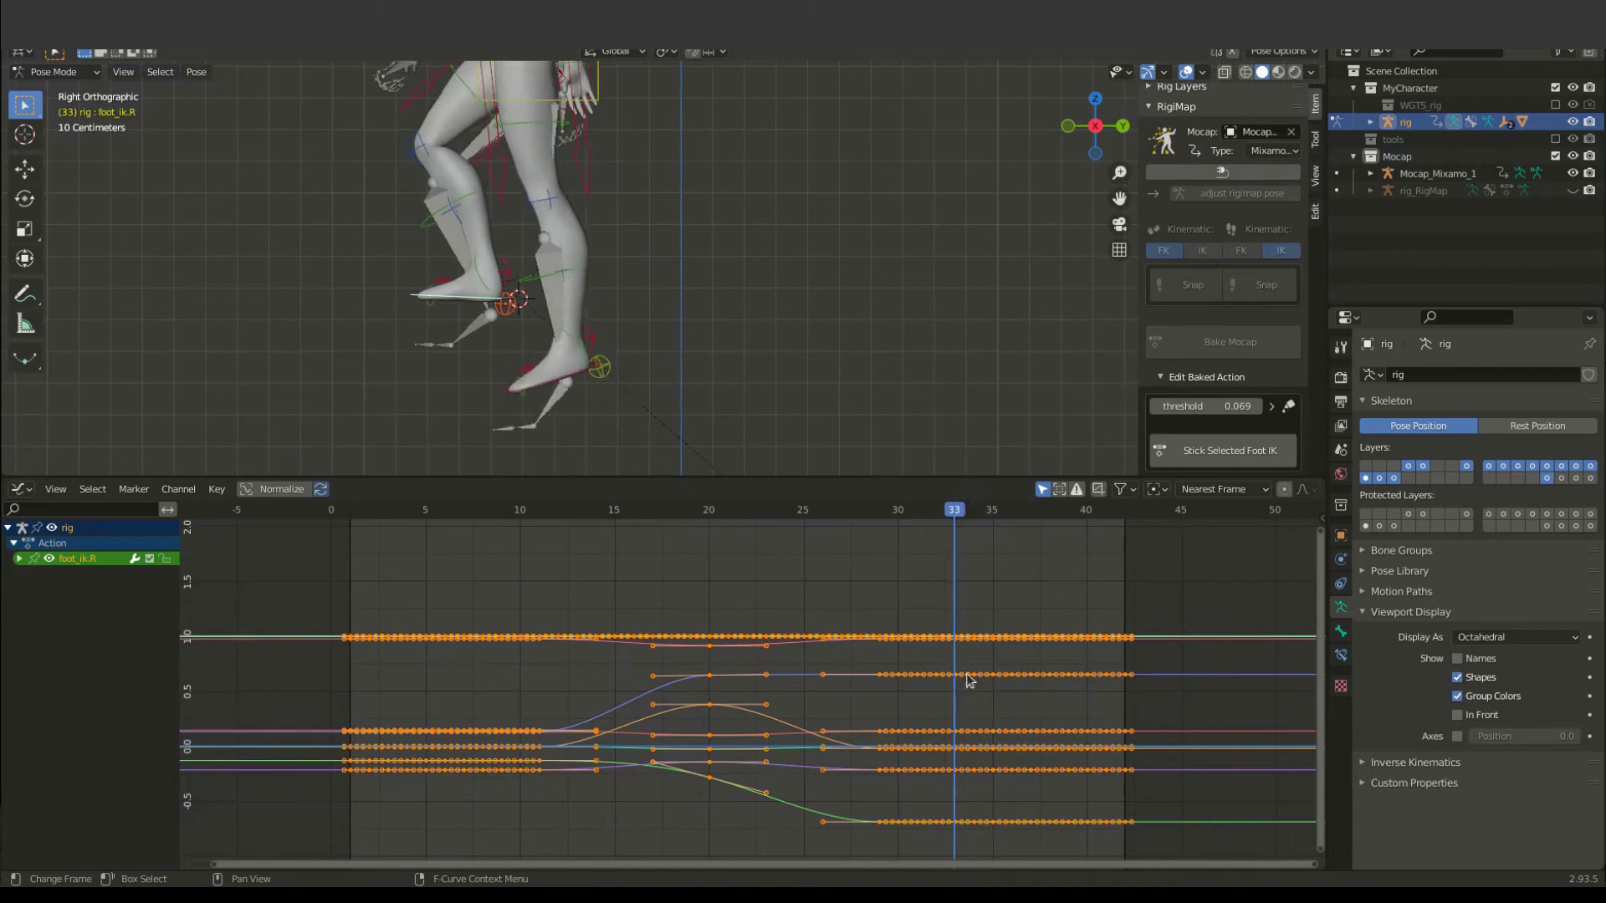
# Stick the left foot IK and go back to frame 7.
pyautogui.click(1232, 466)
pyautogui.click(1204, 544)
pyautogui.moveTo(1062, 517)
pyautogui.mouseDown()
pyautogui.moveTo(444, 535)
pyautogui.moveTo(483, 570)
pyautogui.moveTo(745, 603)
pyautogui.mouseUp()
# Clean the dense keyframes of foot_ik.L and foot_ik.R into sparse curves.
pyautogui.press('x')
pyautogui.click(764, 669)
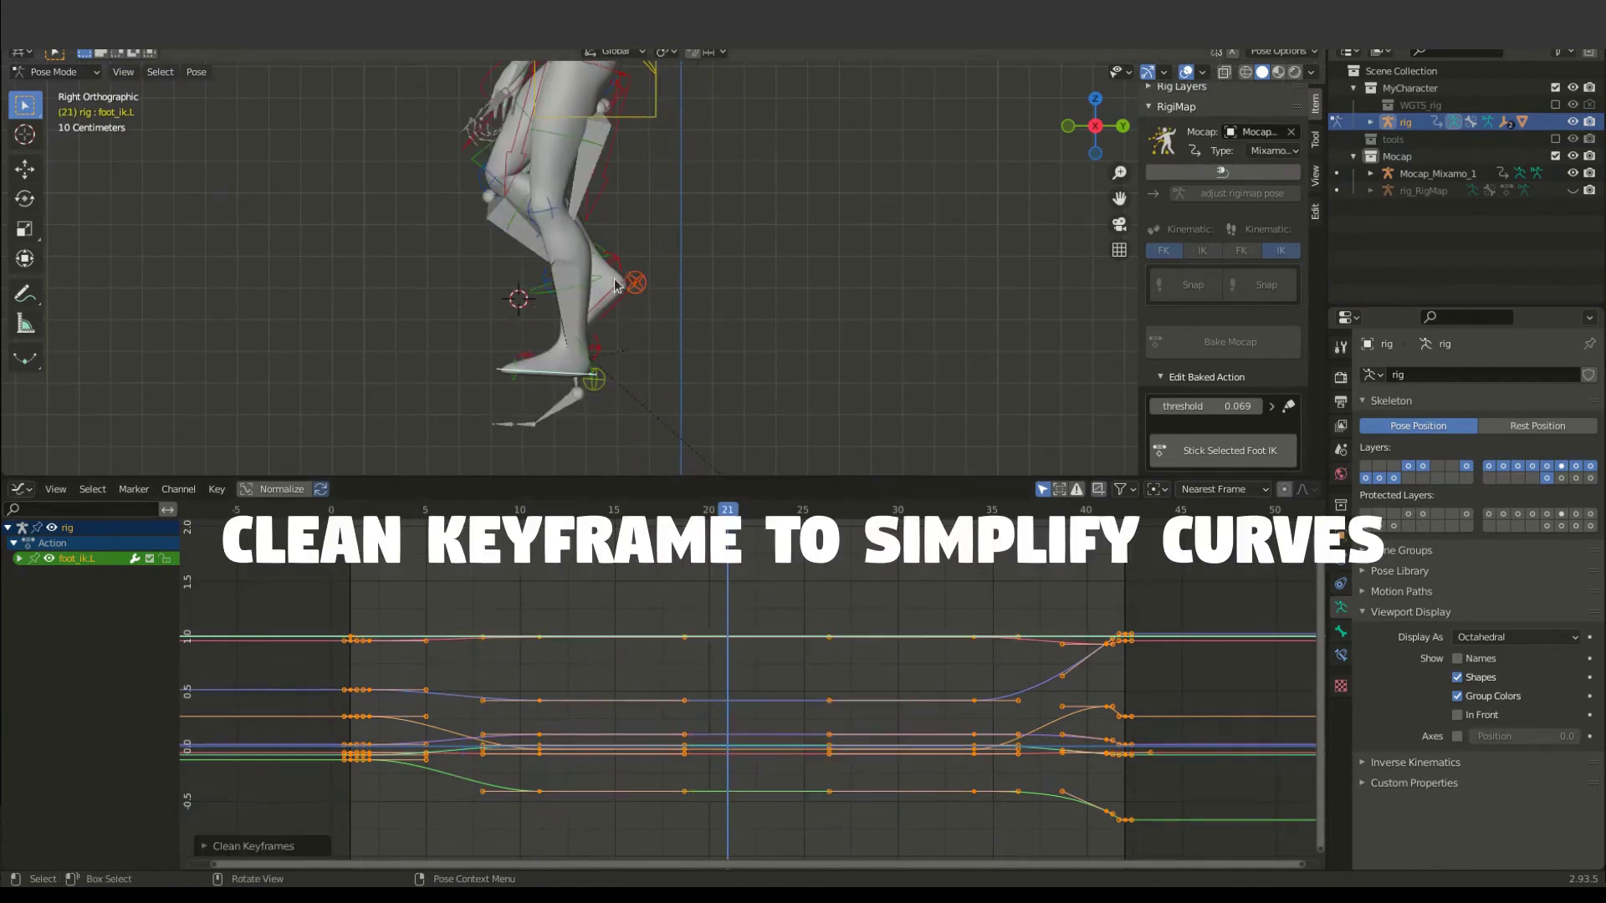
pyautogui.click(616, 285)
pyautogui.press('x')
pyautogui.click(817, 686)
# Scrub the cleaned motion and switch the bottom editor back to a keyframe timeline.
pyautogui.moveTo(732, 531)
pyautogui.mouseDown()
pyautogui.moveTo(425, 556)
pyautogui.moveTo(953, 594)
pyautogui.moveTo(844, 606)
pyautogui.mouseUp()
pyautogui.scroll(5, 518, 418)
pyautogui.press('Tab')
pyautogui.hotkey('ctrl', 'Tab')
# Enlarge the 3D view, key a foot rotation tweak at frame 29, and replay.
pyautogui.moveTo(628, 478); pyautogui.dragTo(628, 706)
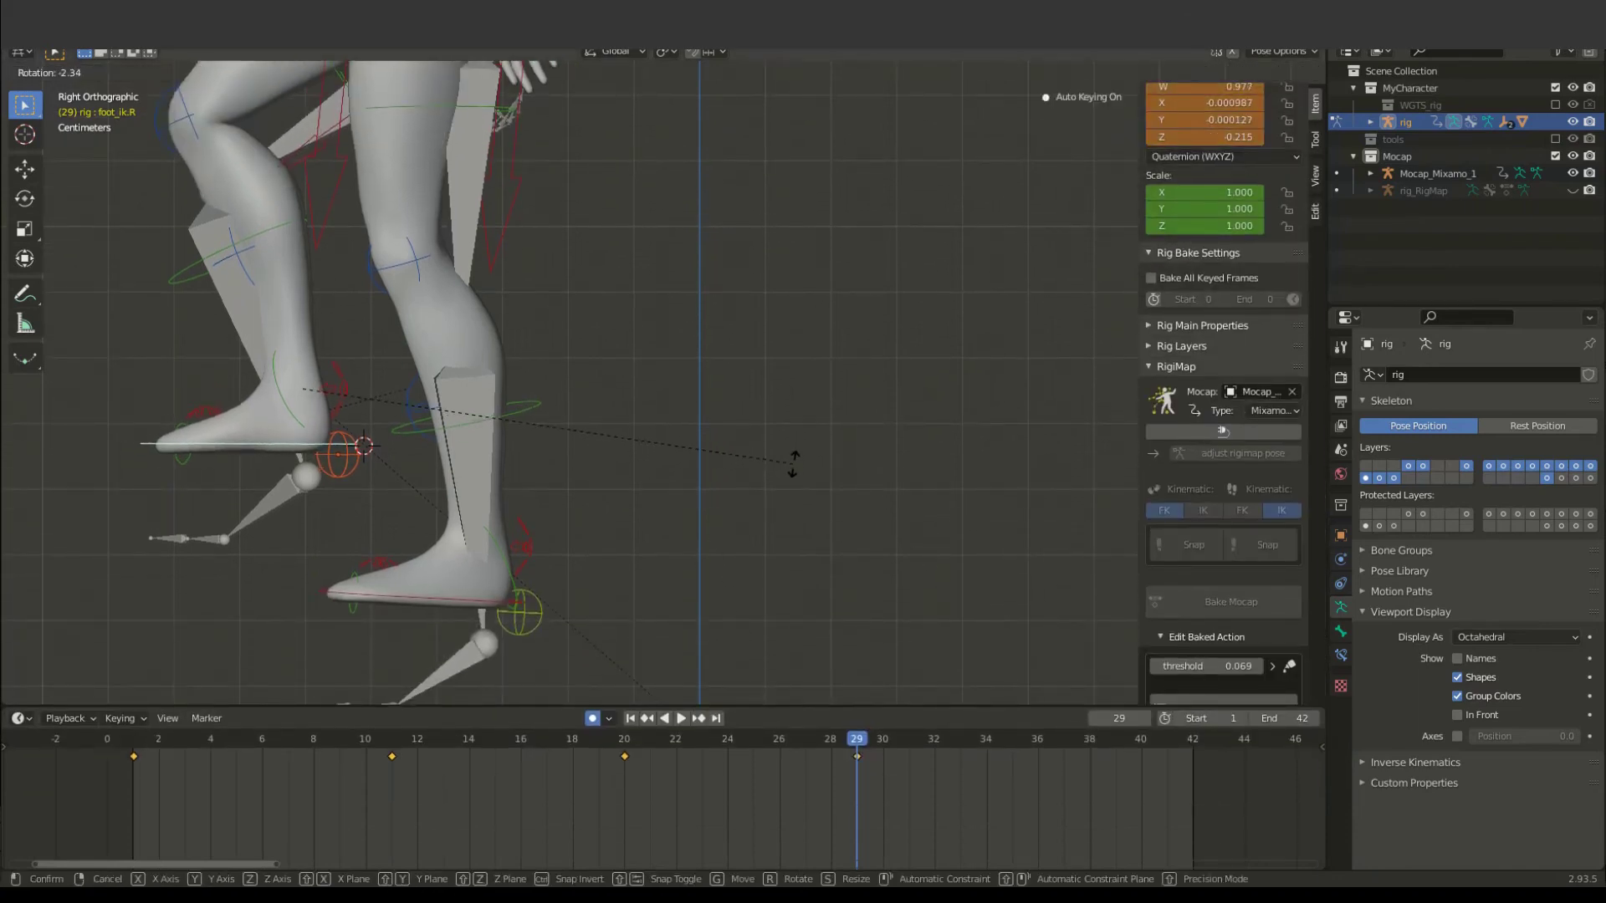
pyautogui.click(792, 463)
pyautogui.press('space')
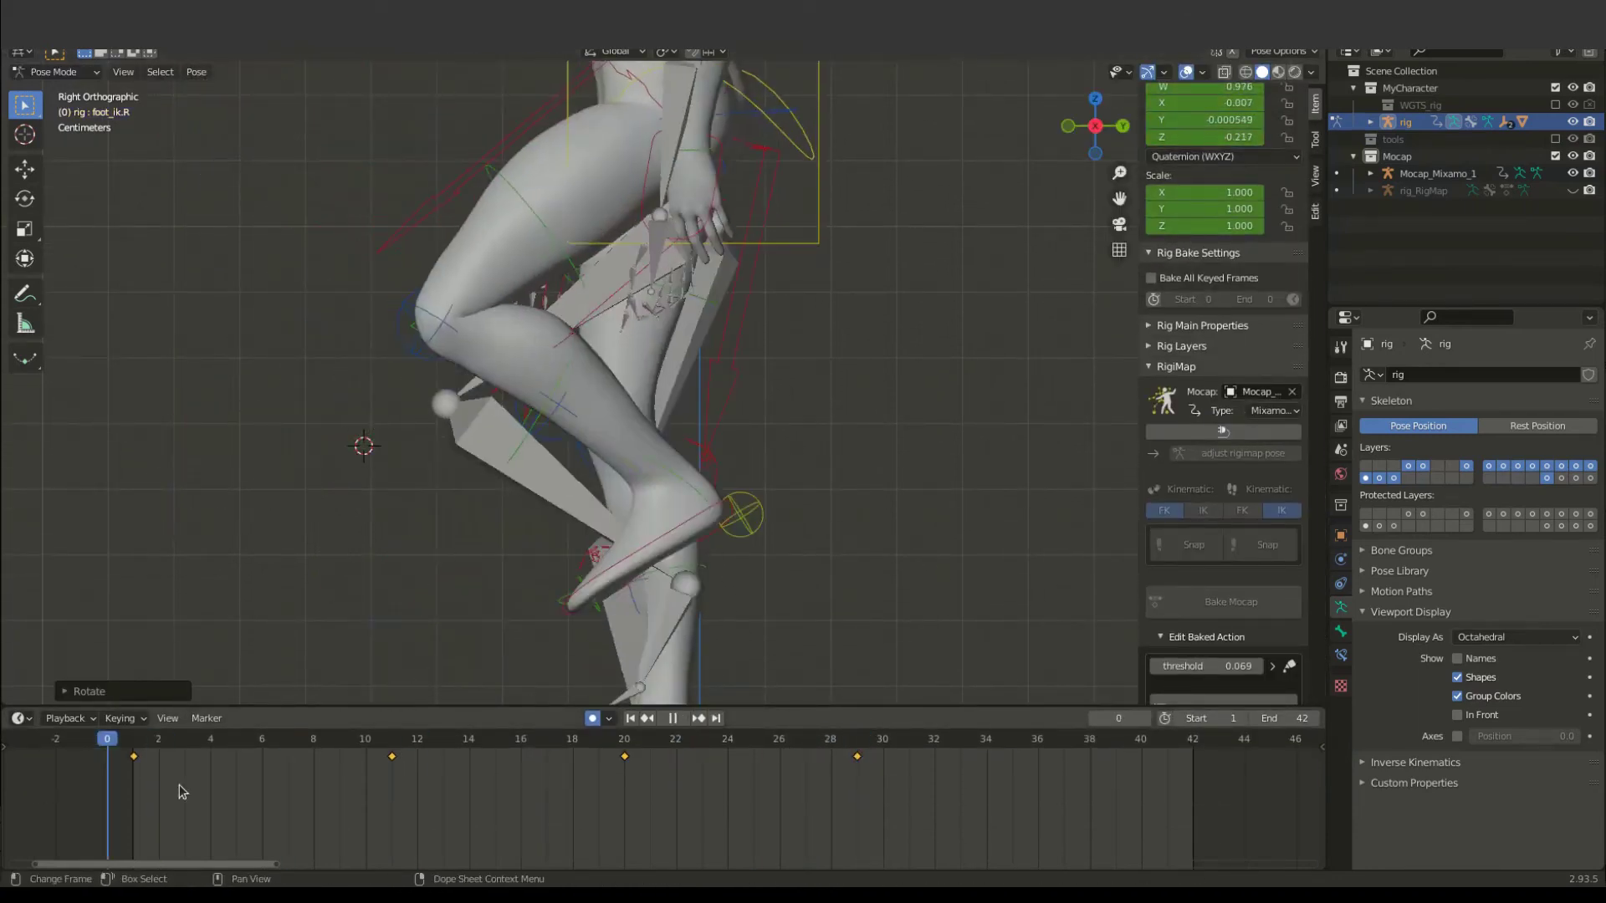
pyautogui.press('space')
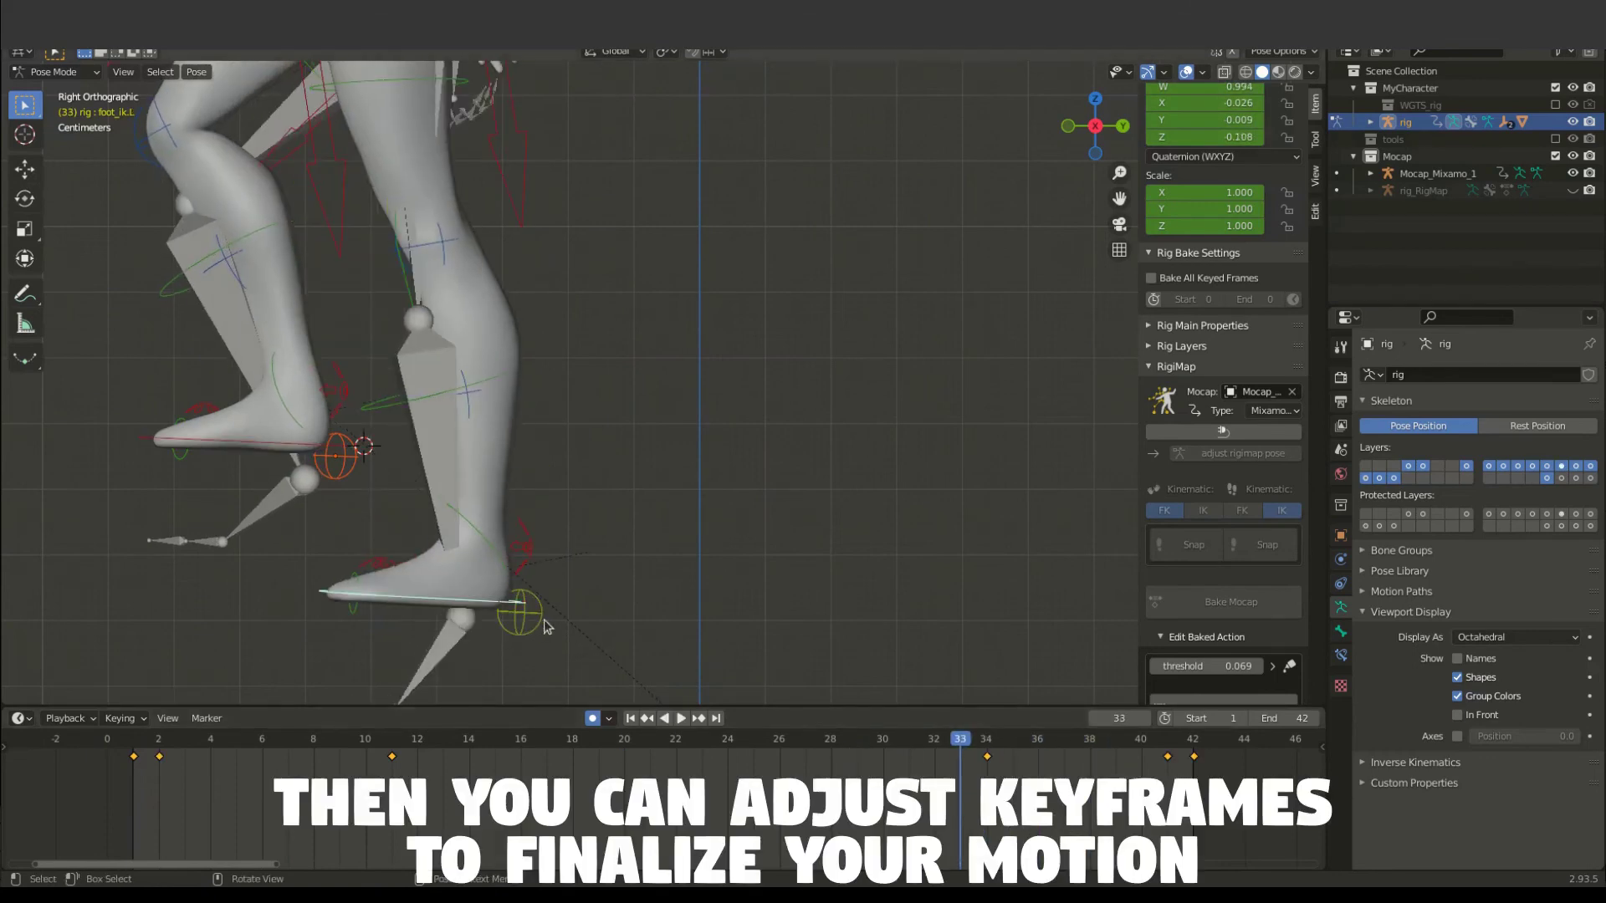
# Key a left foot rotation tweak at frame 11, replay, and select the left heel control.
pyautogui.keyDown('shift'); pyautogui.moveTo(736, 633); pyautogui.dragTo(876, 437, button='middle'); pyautogui.keyUp('shift')
pyautogui.moveTo(932, 753); pyautogui.dragTo(392, 753)
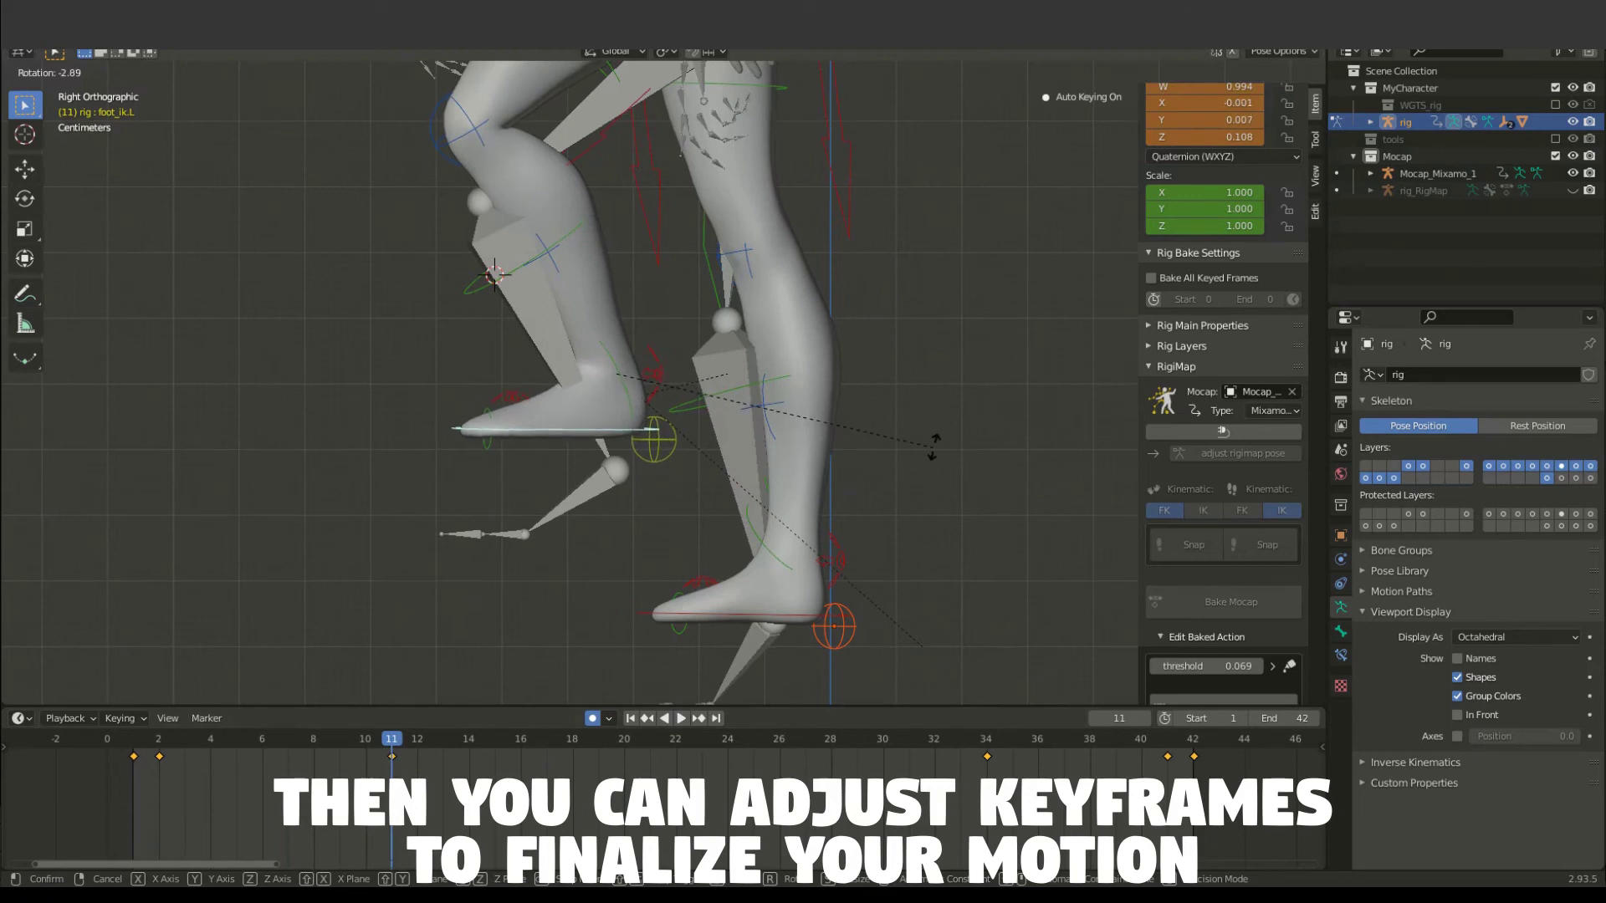
pyautogui.click(914, 509)
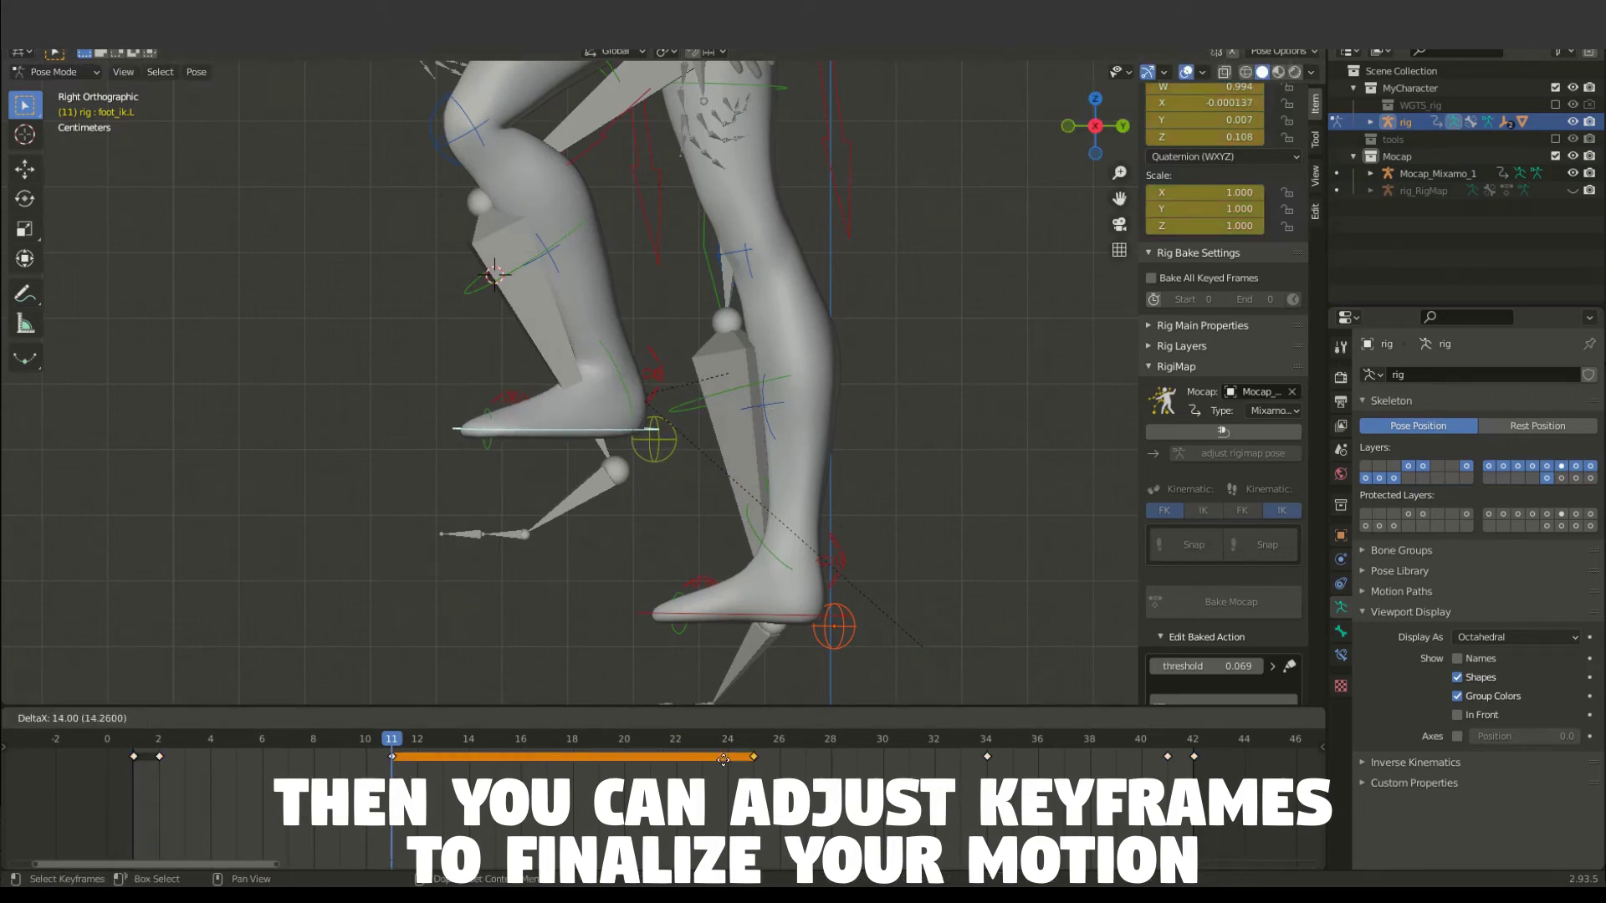
pyautogui.press('space')
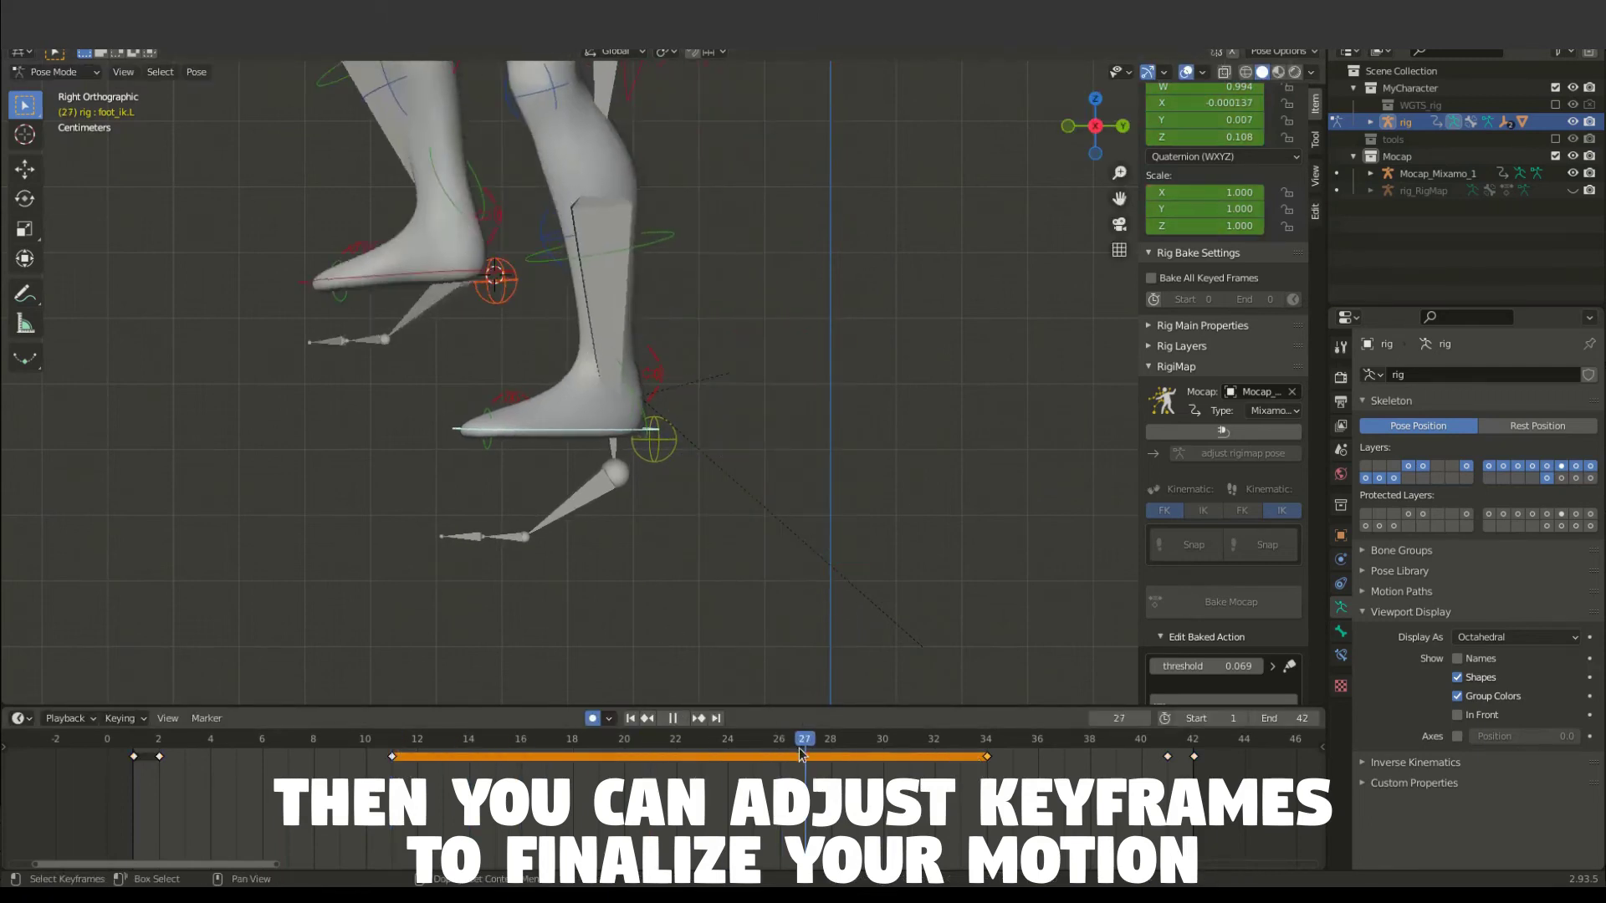
pyautogui.press('space')
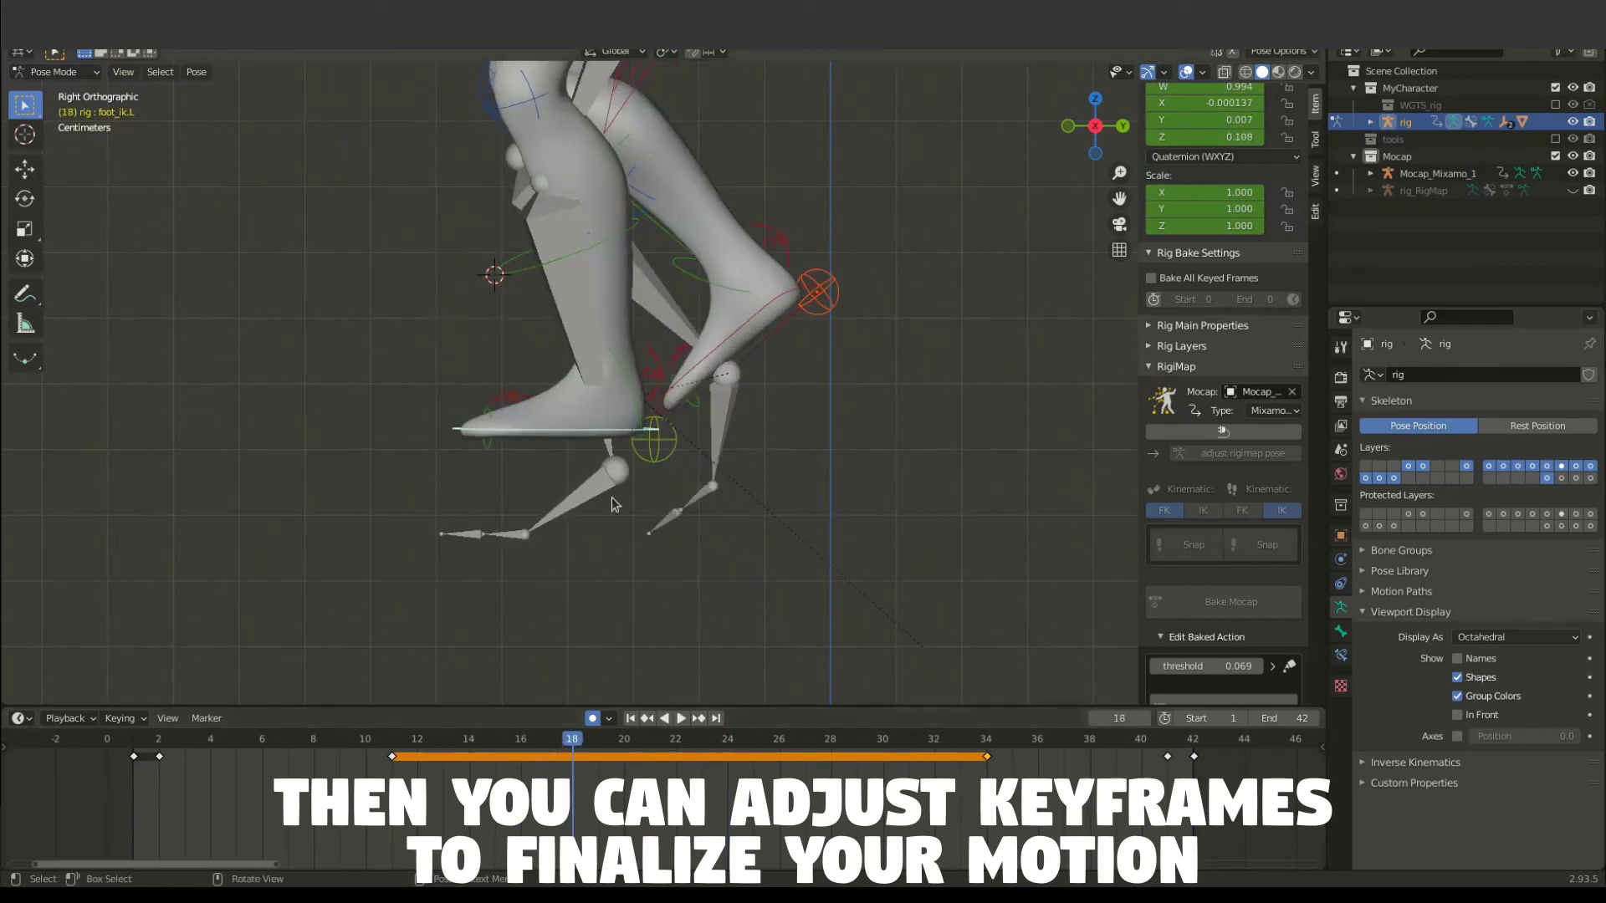
pyautogui.click(653, 373)
# Clear the left heel's existing keyframes and key its rotation at frame 28.
pyautogui.click(707, 771)
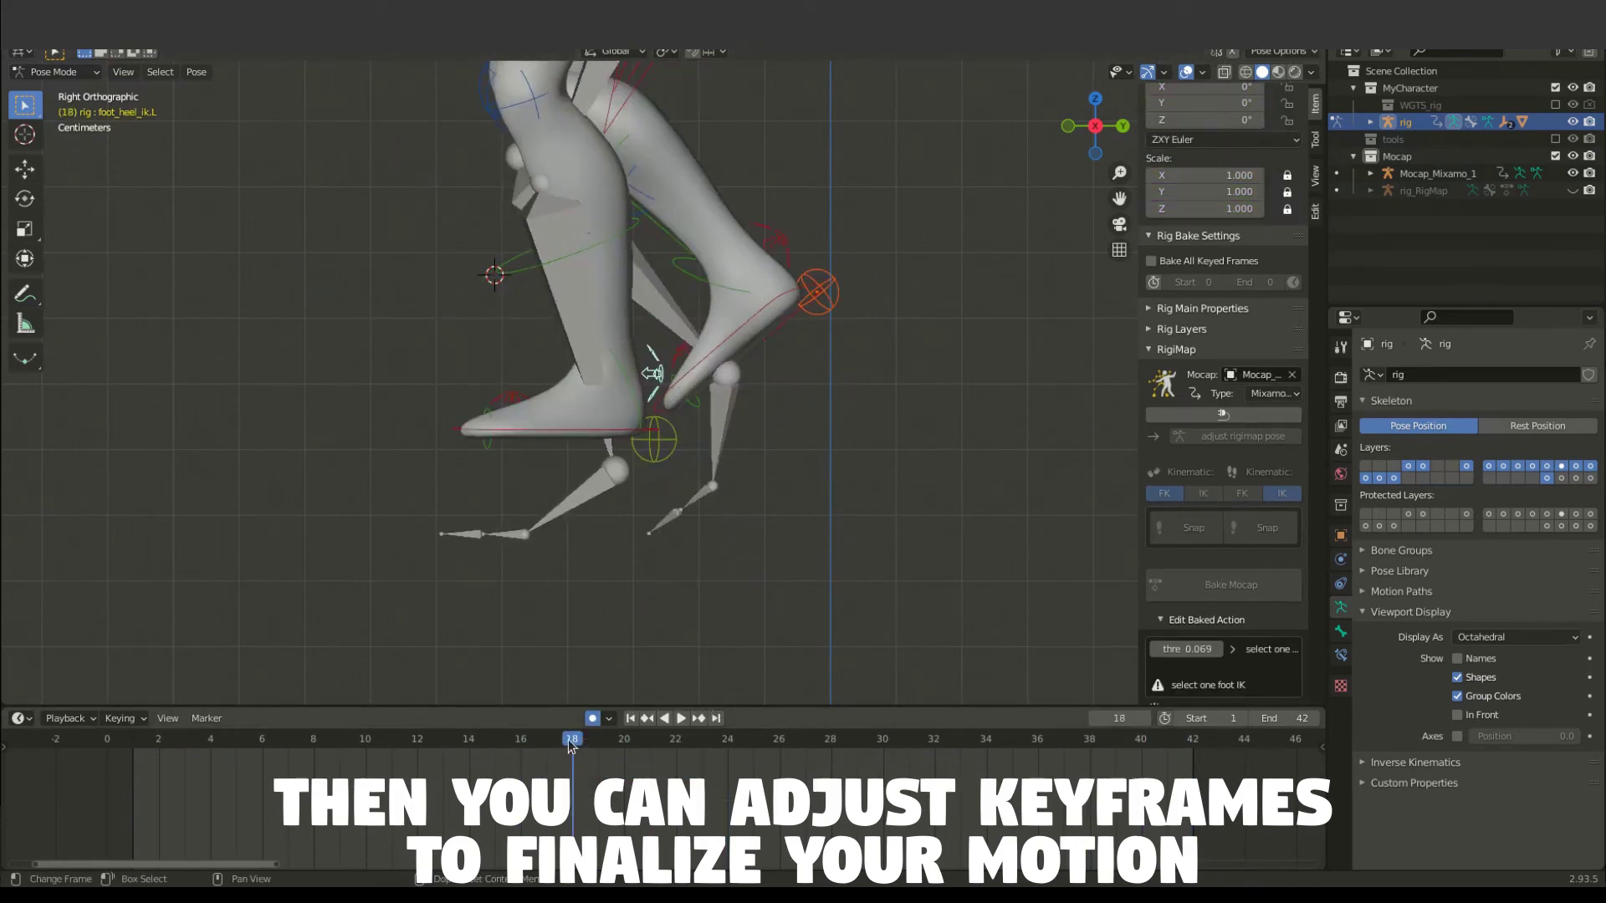
pyautogui.press('space')
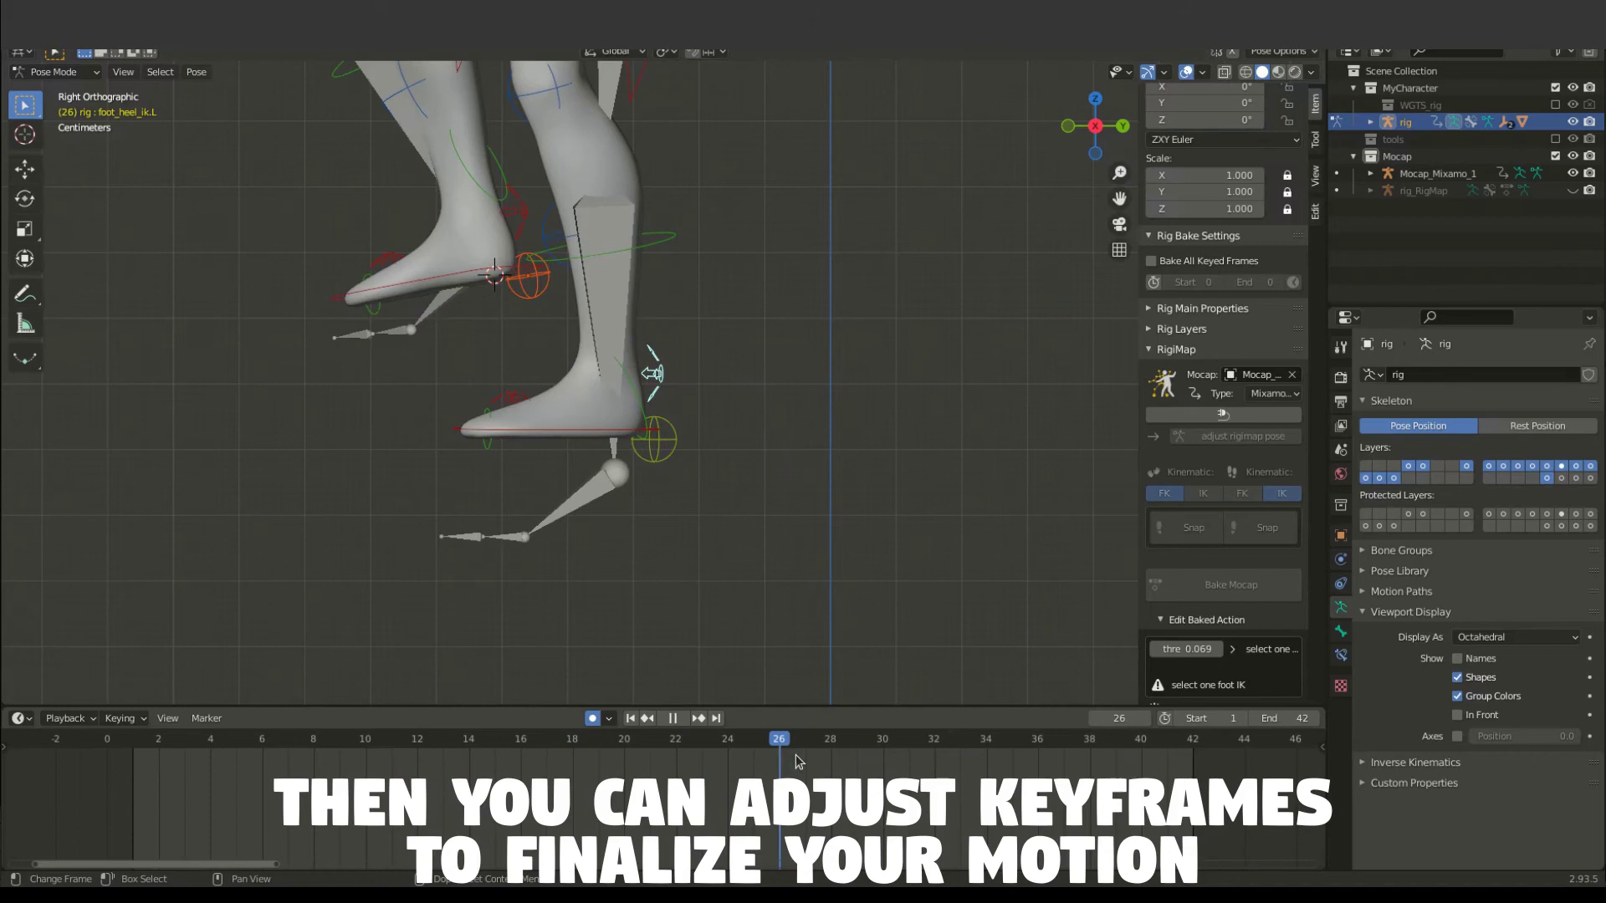
pyautogui.press('space')
pyautogui.press('i')
pyautogui.click(735, 394)
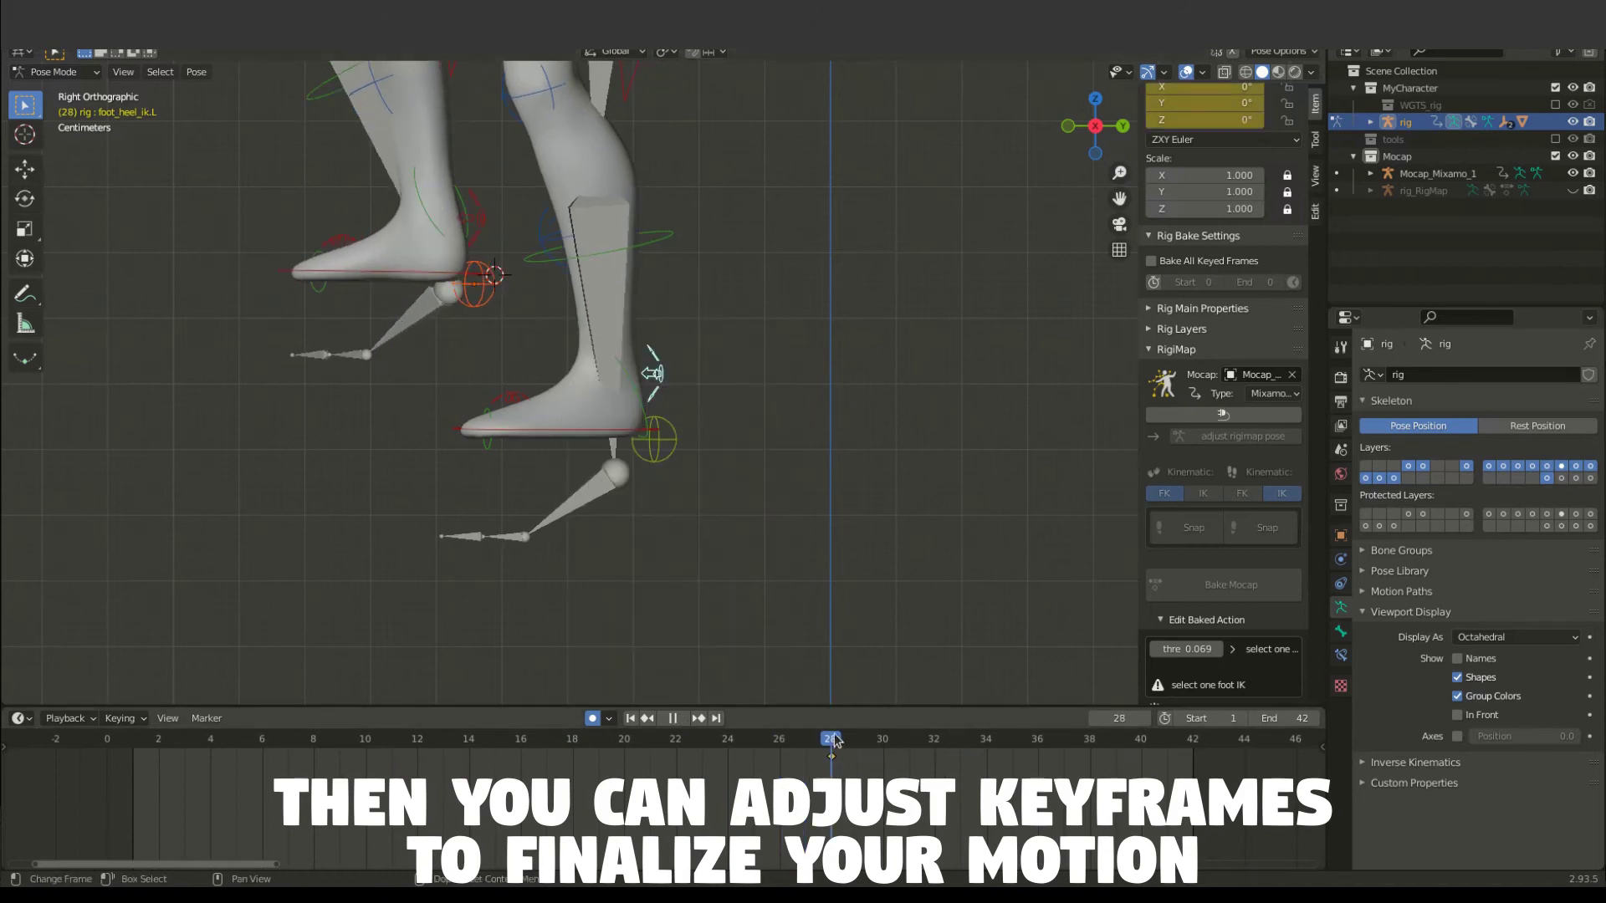
# Rotate the left heel at frame 34 to add a new rotation key, then review playback.
pyautogui.press('space')
pyautogui.press('r')
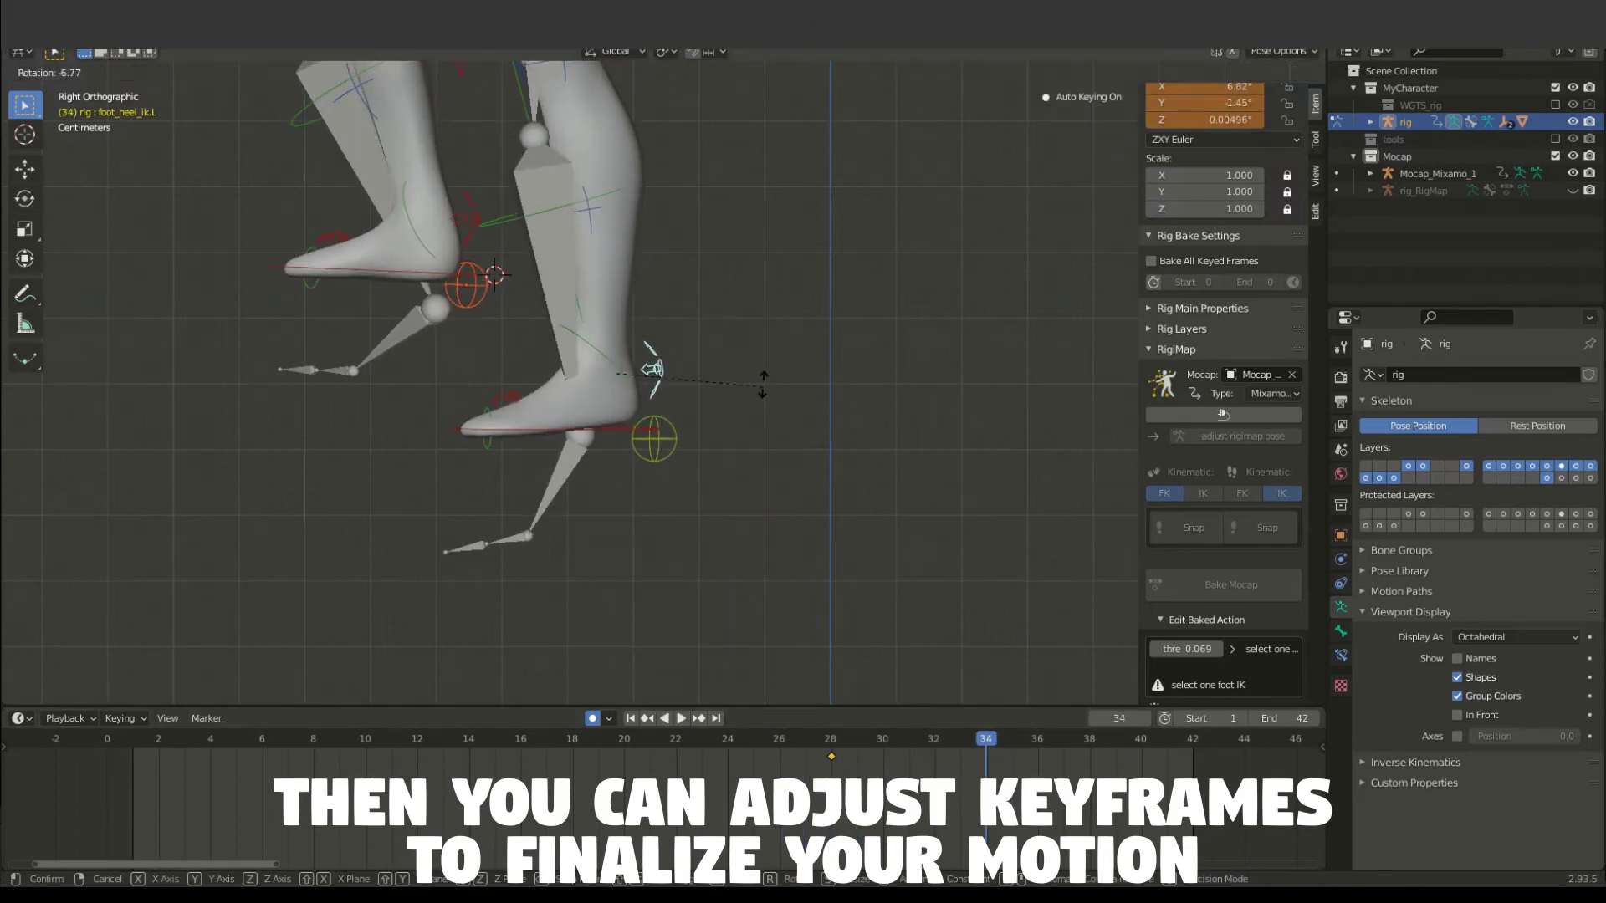
pyautogui.click(744, 318)
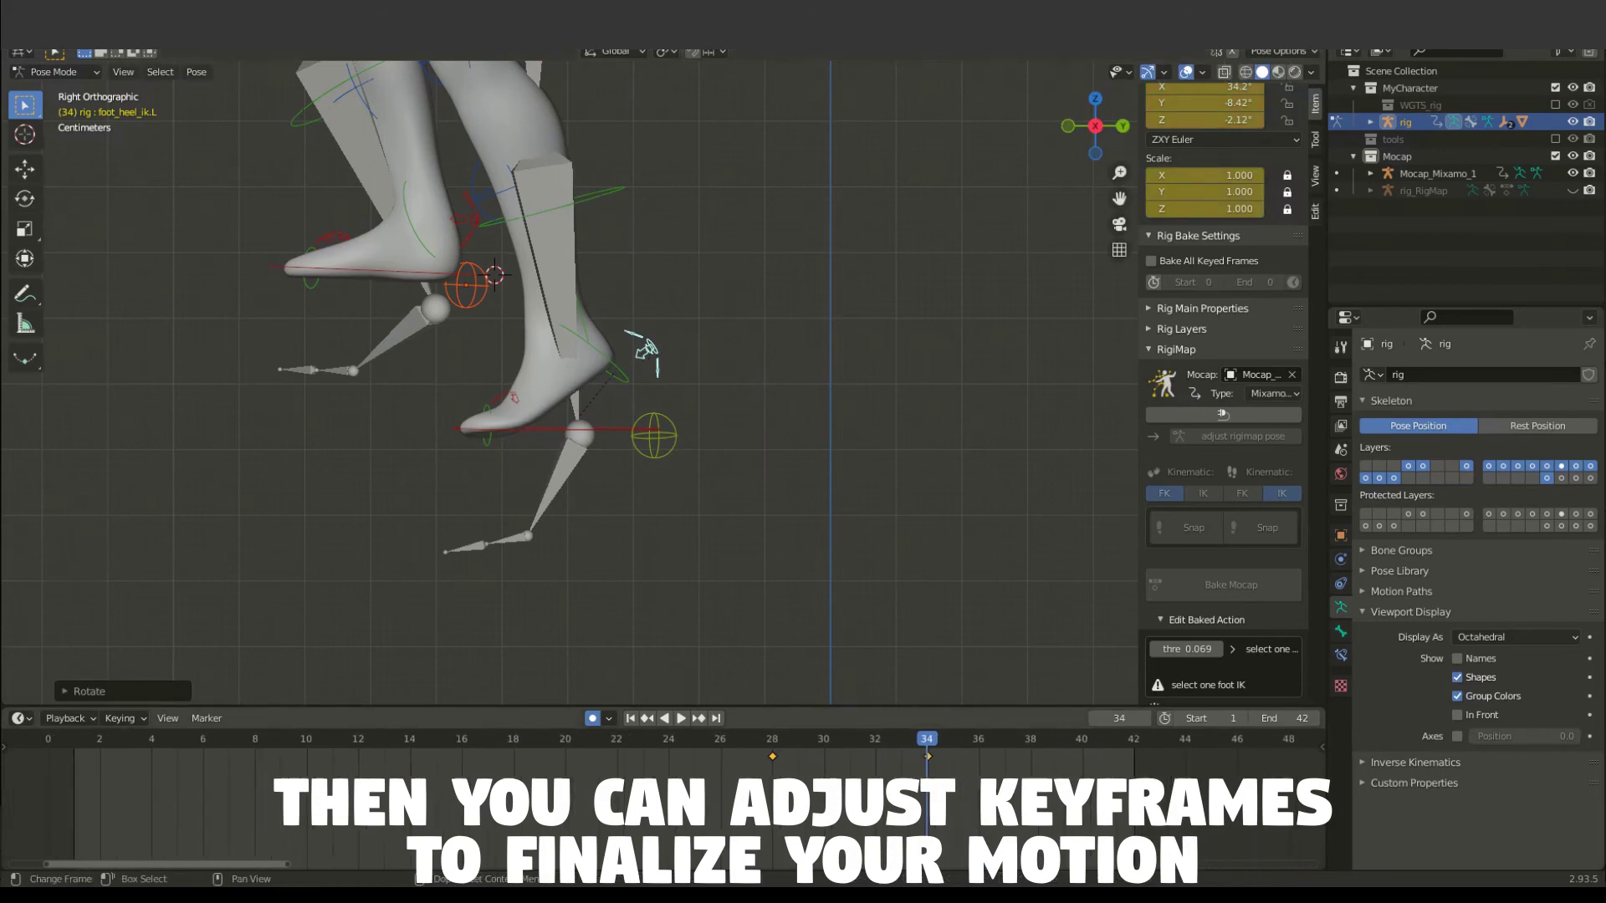
pyautogui.press('space')
pyautogui.press('space')
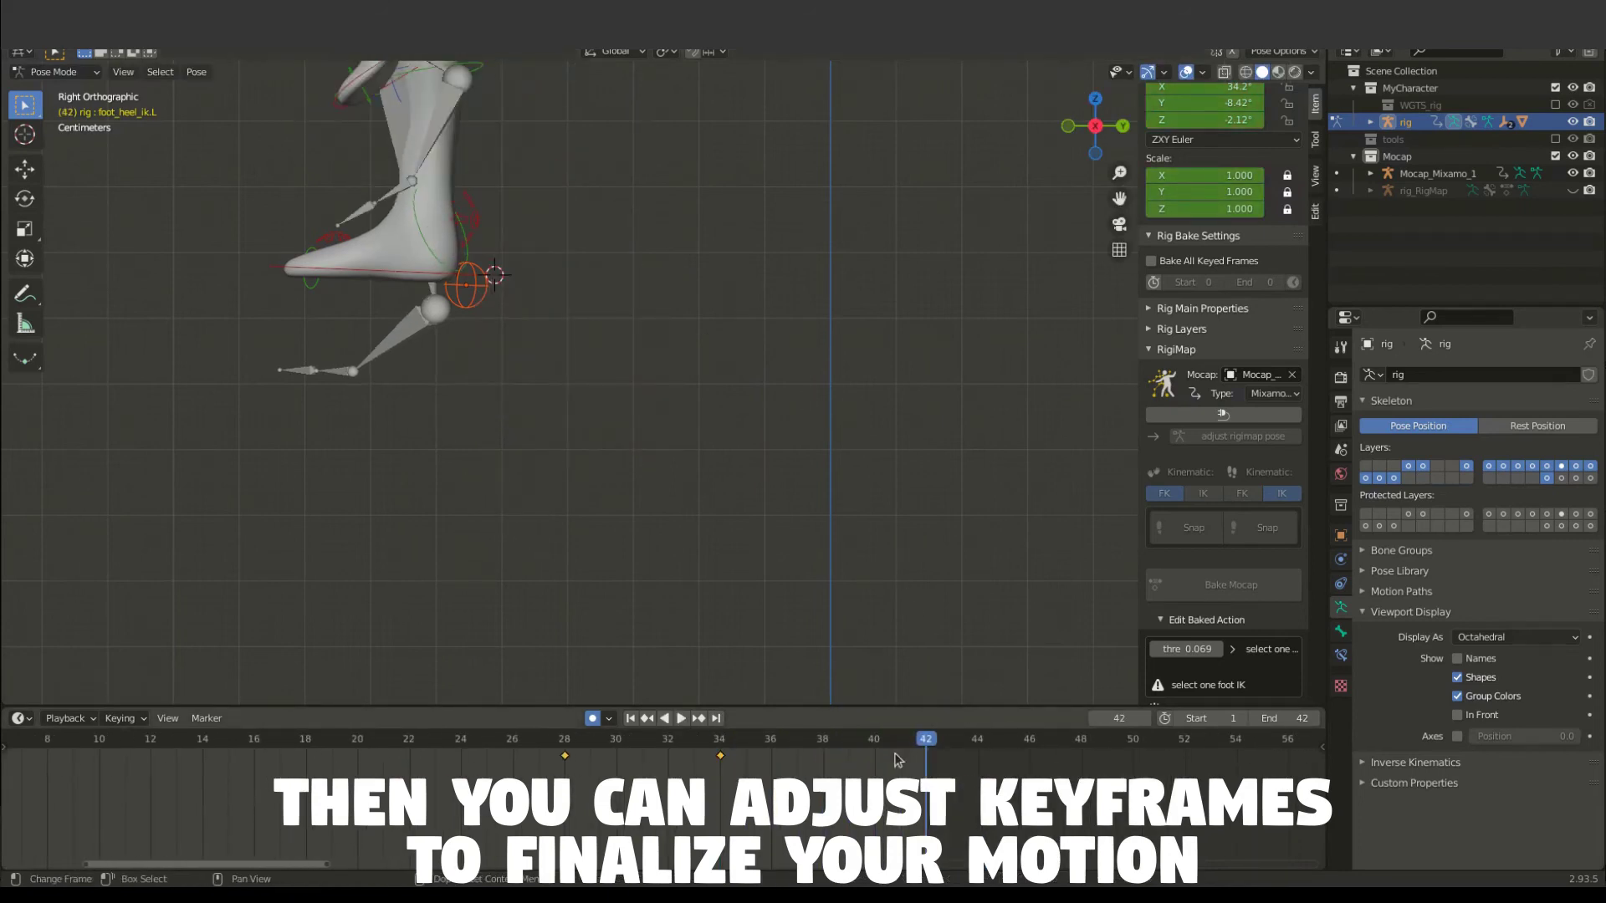
pyautogui.press('space')
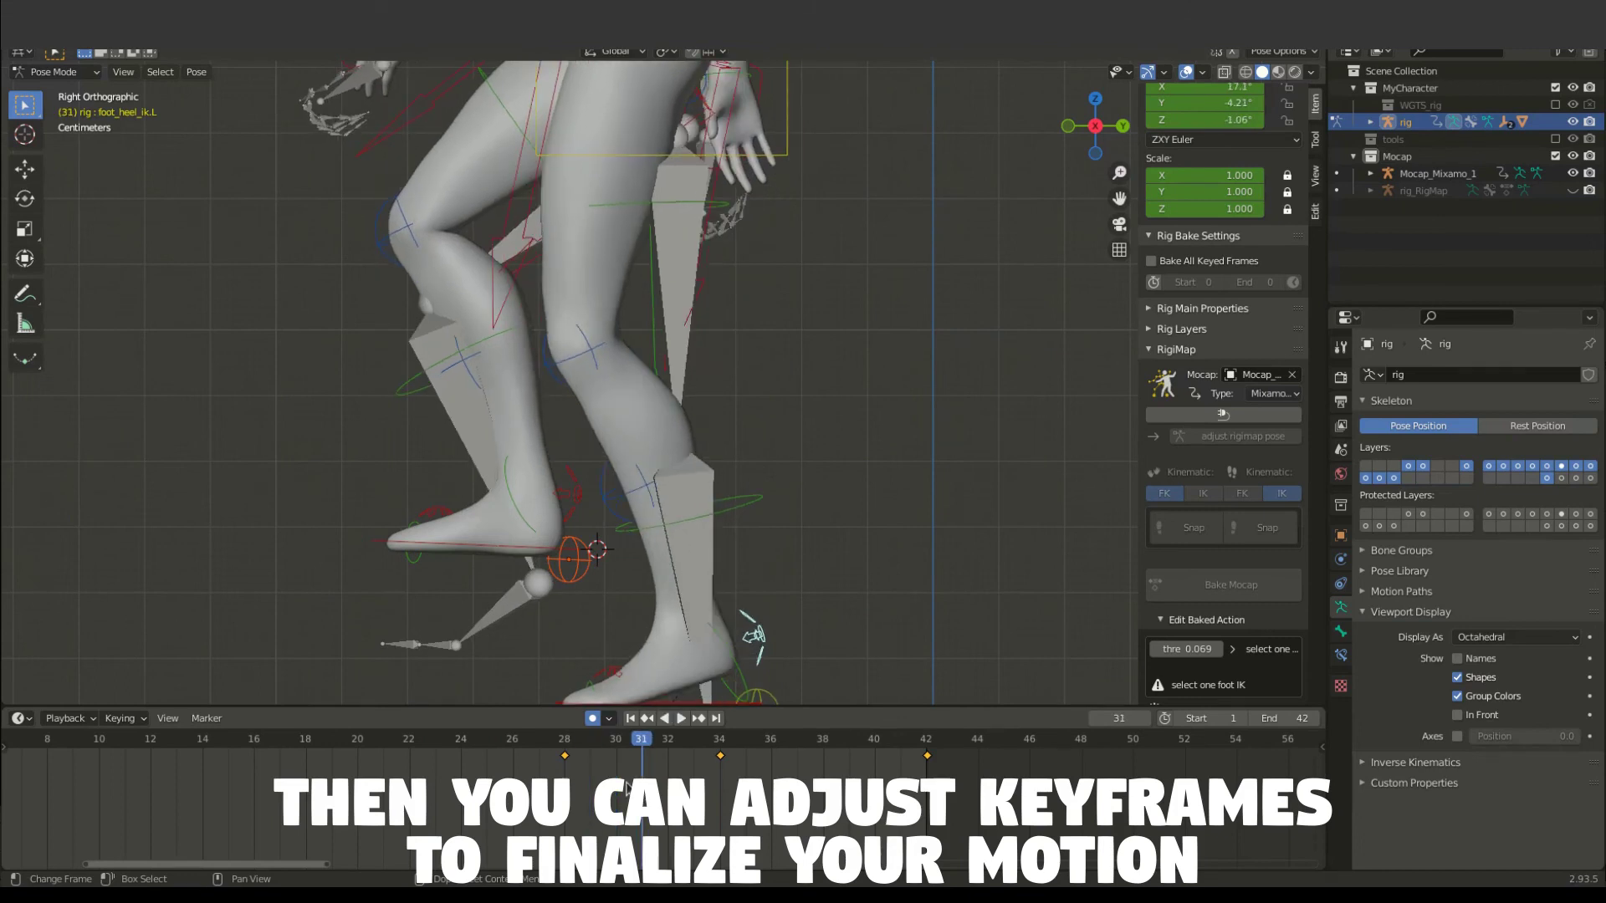
# Move the left heel's frame-28 key to frame 30 and replay to check the motion.
pyautogui.moveTo(566, 756); pyautogui.dragTo(637, 757)
pyautogui.press('space')
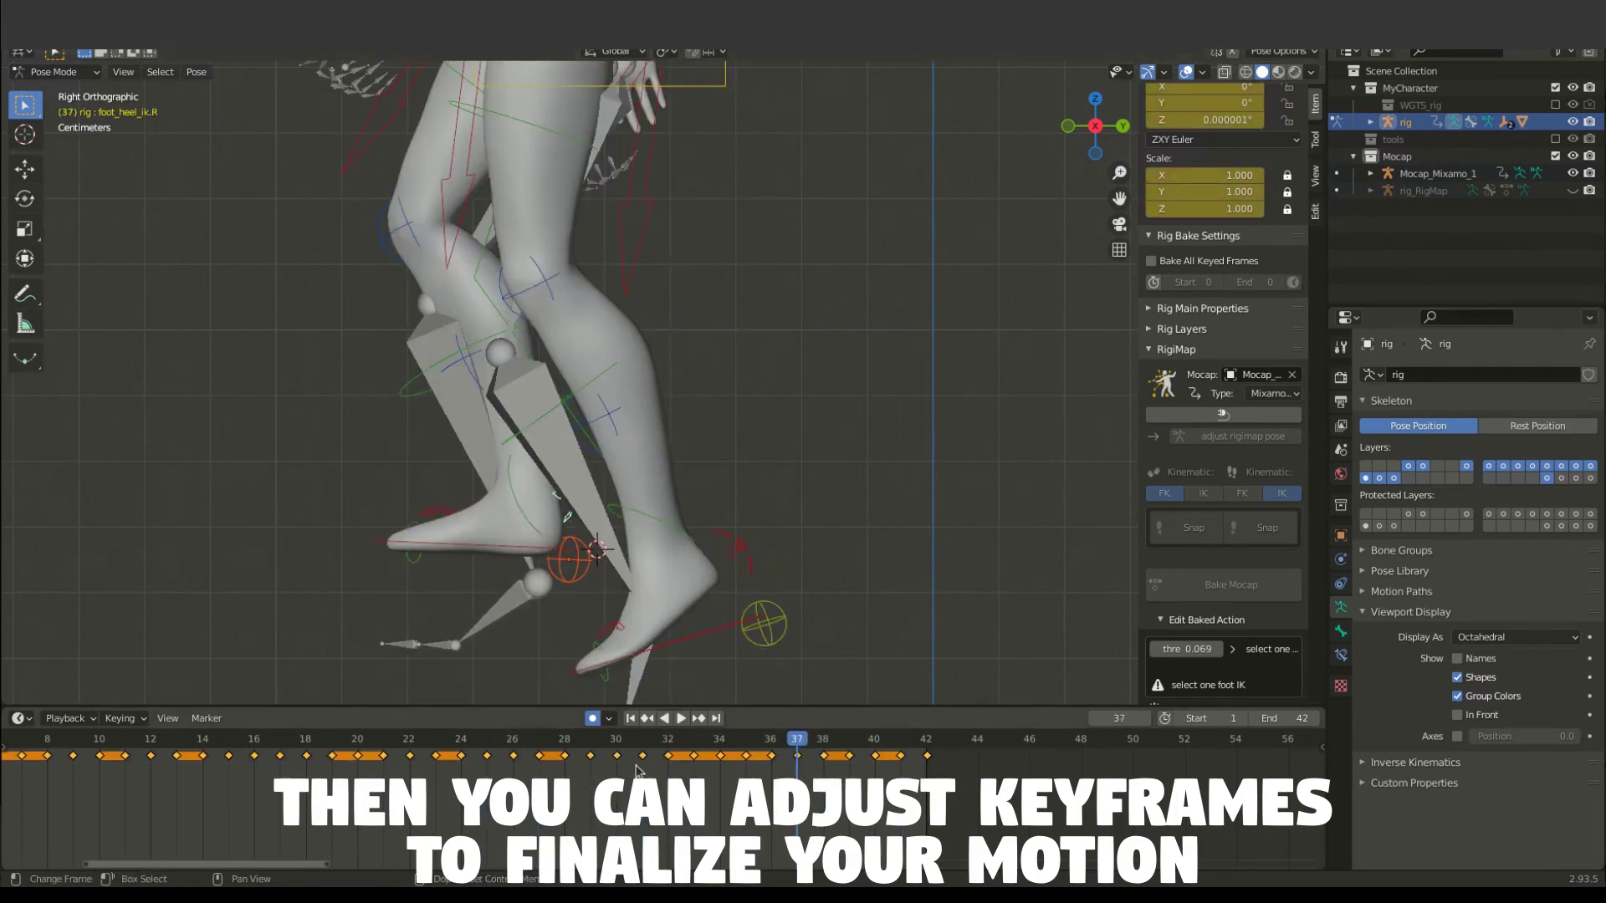
pyautogui.click(520, 743)
pyautogui.click(228, 742)
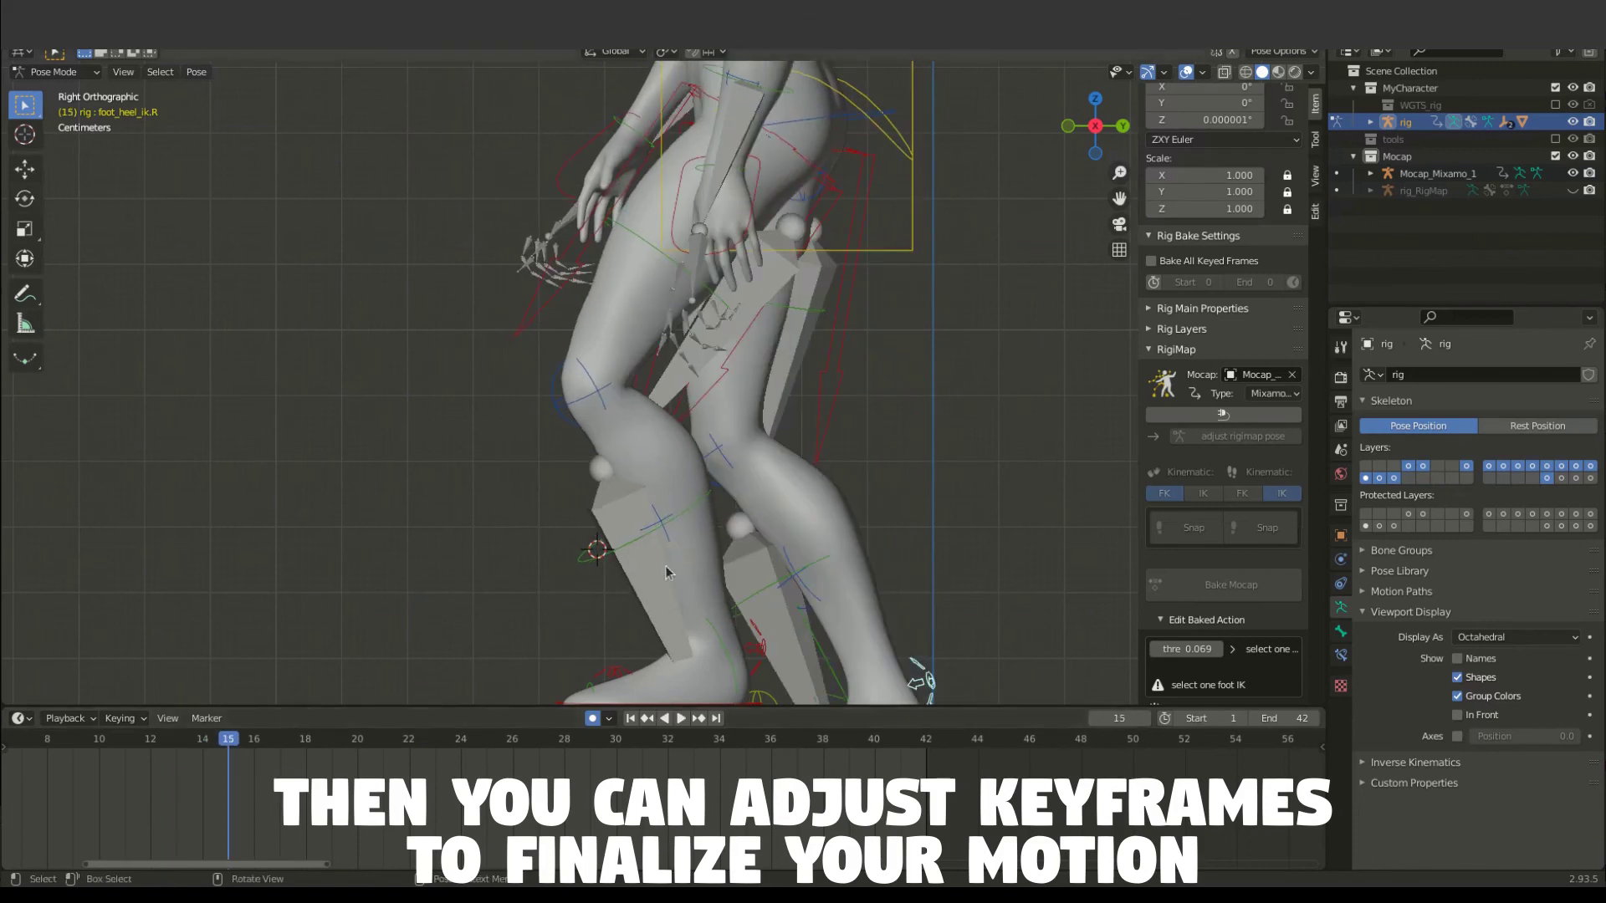
pyautogui.press('space')
pyautogui.press('space')
pyautogui.click(84, 743)
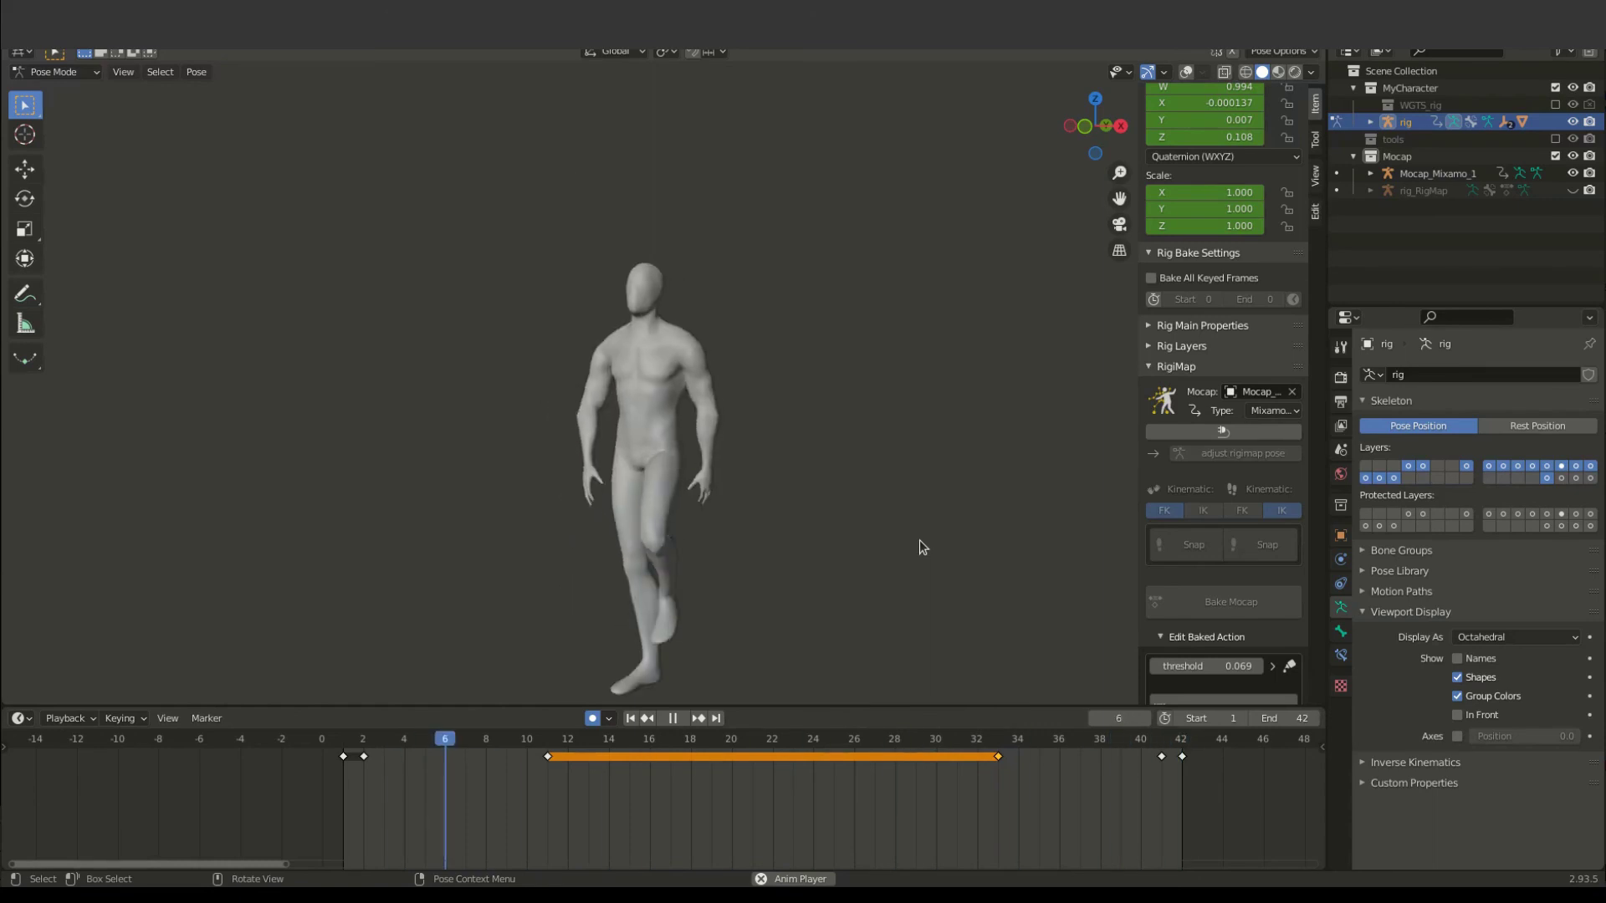
pyautogui.press('space')
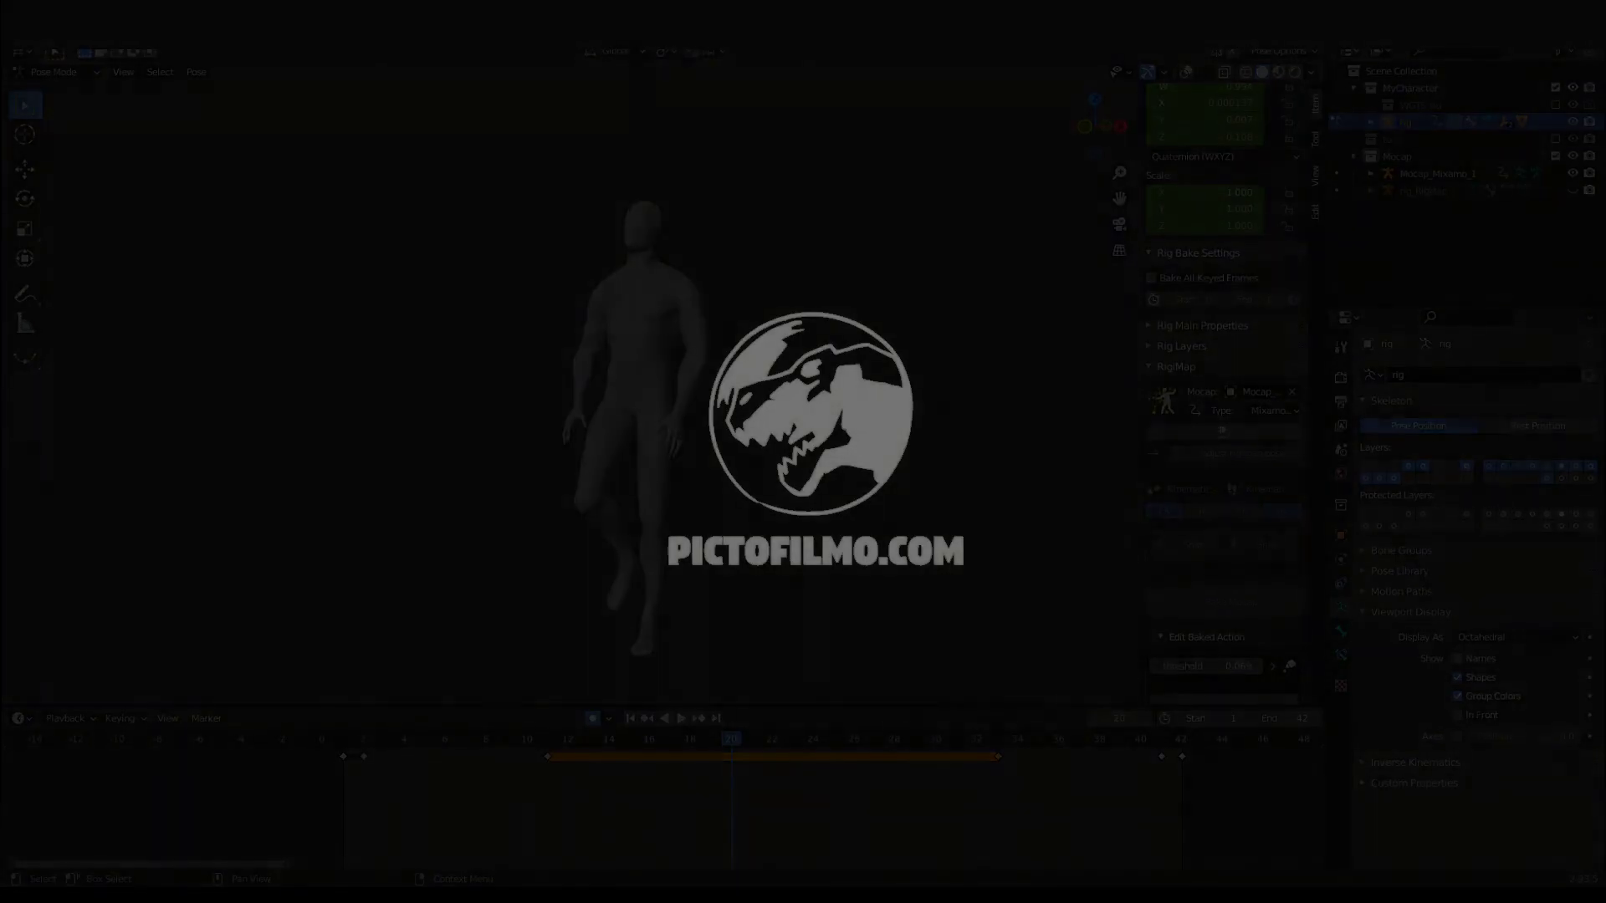